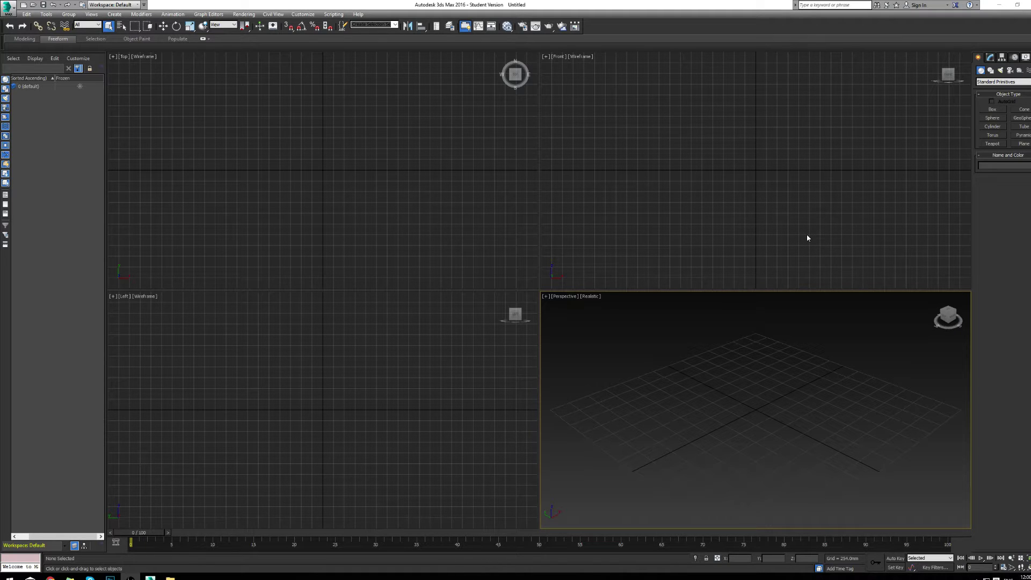
# - Create a box in the perspective view, about 1913 mm long, 1873 mm wide and 749 mm high
pyautogui.click(992, 109)
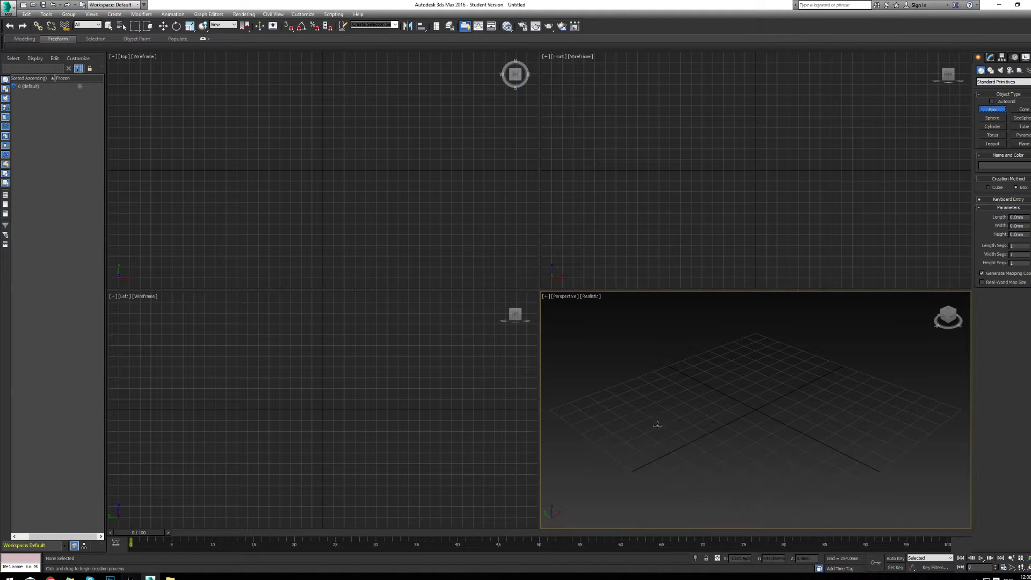
pyautogui.moveTo(648, 417); pyautogui.dragTo(878, 417)
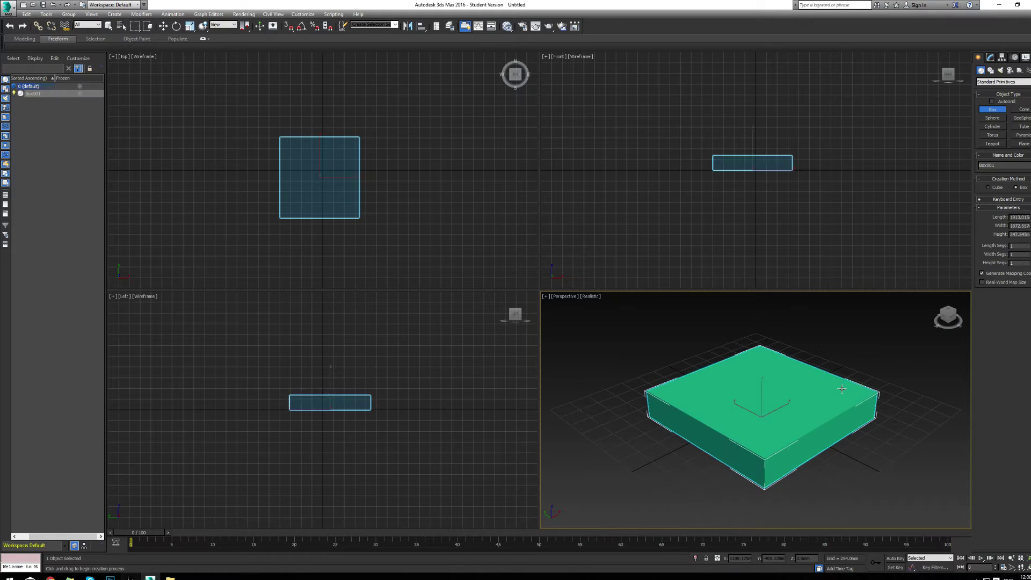
pyautogui.click(771, 402)
pyautogui.scroll(-5, 755, 427)
pyautogui.moveTo(771, 402); pyautogui.dragTo(762, 375, button='middle')
pyautogui.scroll(3, 755, 434)
# - Display the perspective view in Hidden Line style, then end box creation and deselect the box
pyautogui.click(594, 299)
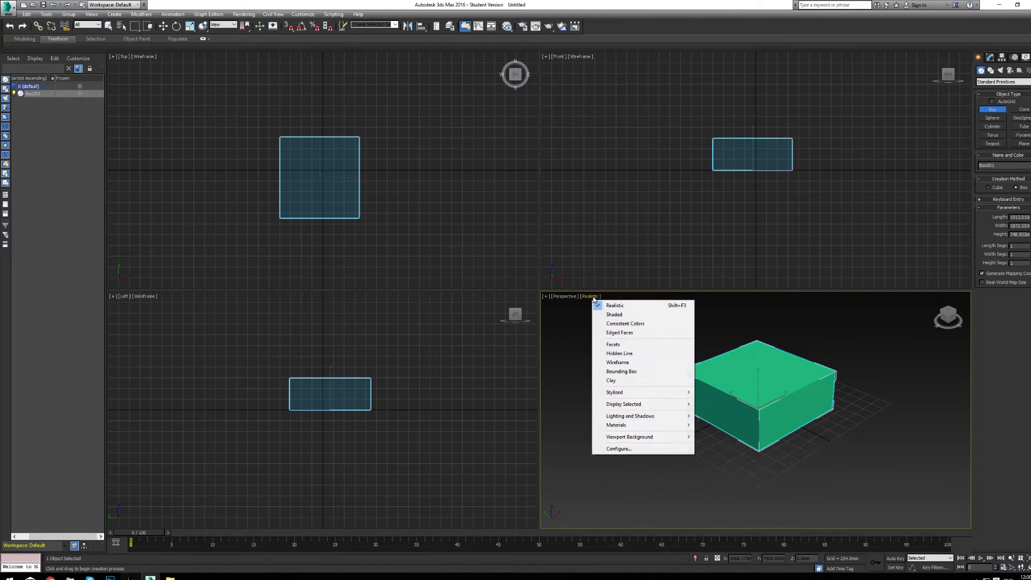
pyautogui.click(635, 354)
pyautogui.scroll(3, 738, 393)
pyautogui.rightClick(847, 380)
pyautogui.click(911, 330)
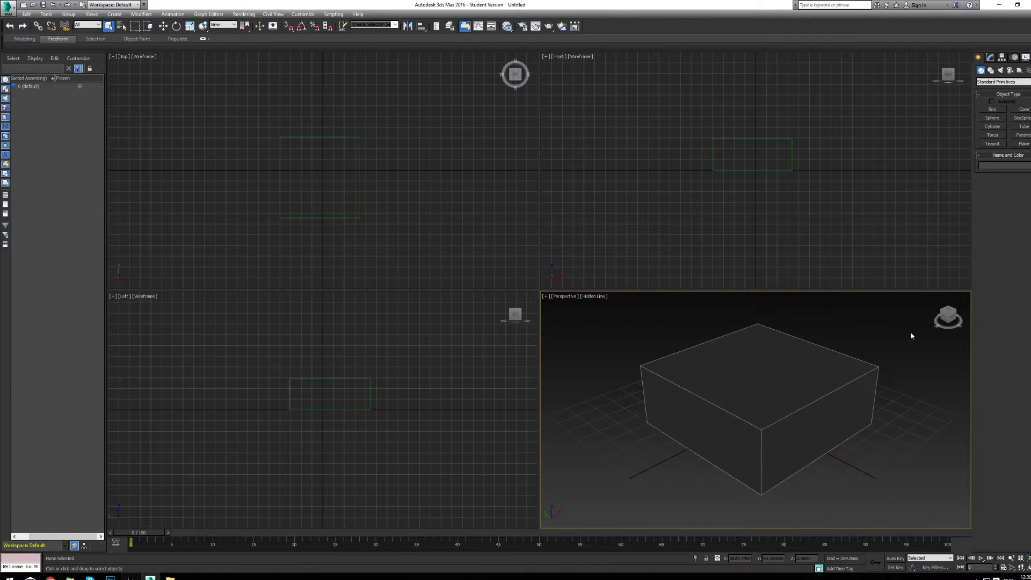
# - Rename the box SUPERBOX
pyautogui.click(847, 373)
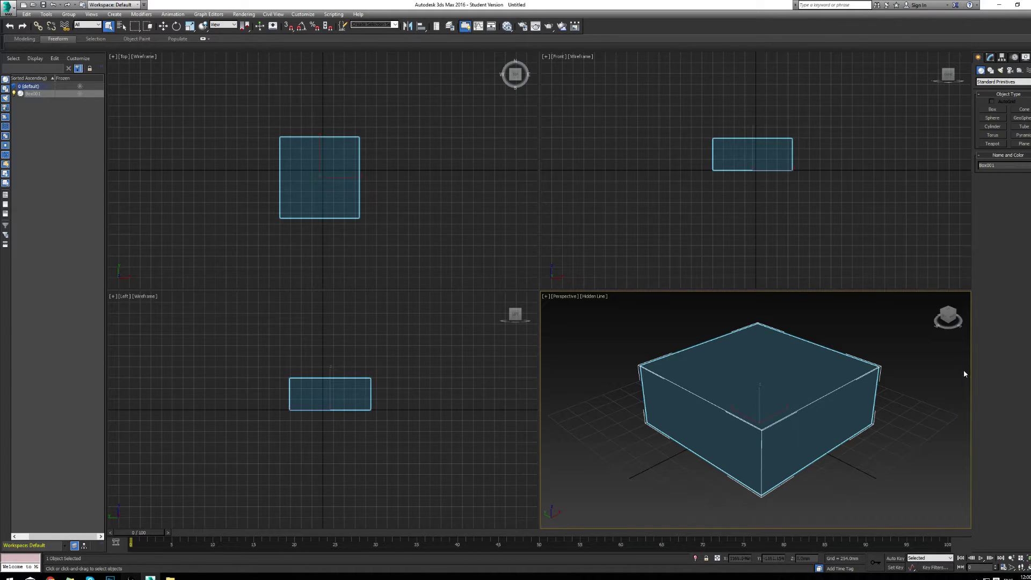
pyautogui.click(990, 58)
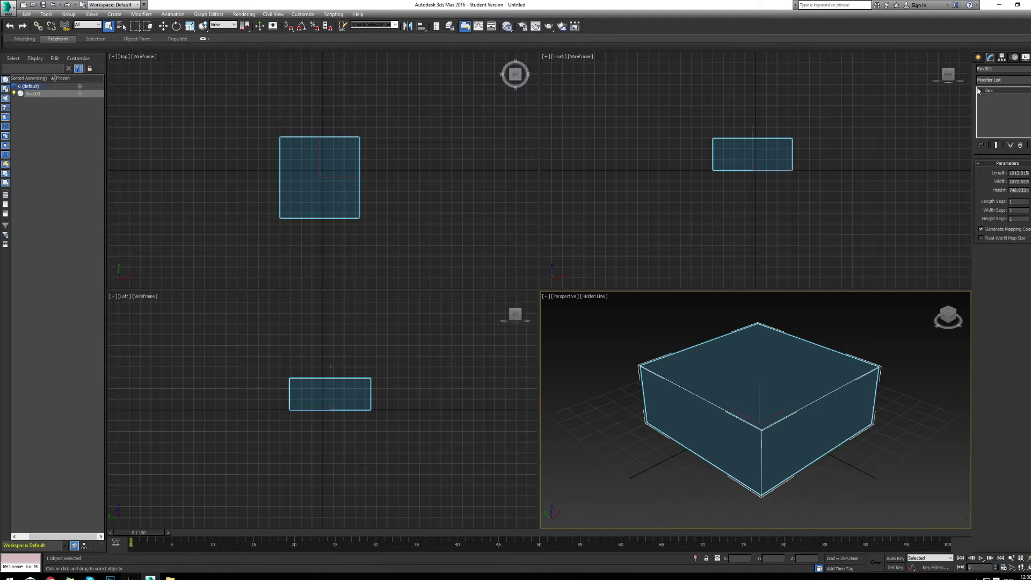
pyautogui.moveTo(999, 69); pyautogui.dragTo(926, 63)
pyautogui.write('SUPERBOI')
# - Add an Edit Poly modifier to SUPERBOX
pyautogui.click(1000, 79)
pyautogui.press('e')
pyautogui.press('e')
pyautogui.press('e')
pyautogui.press('e')
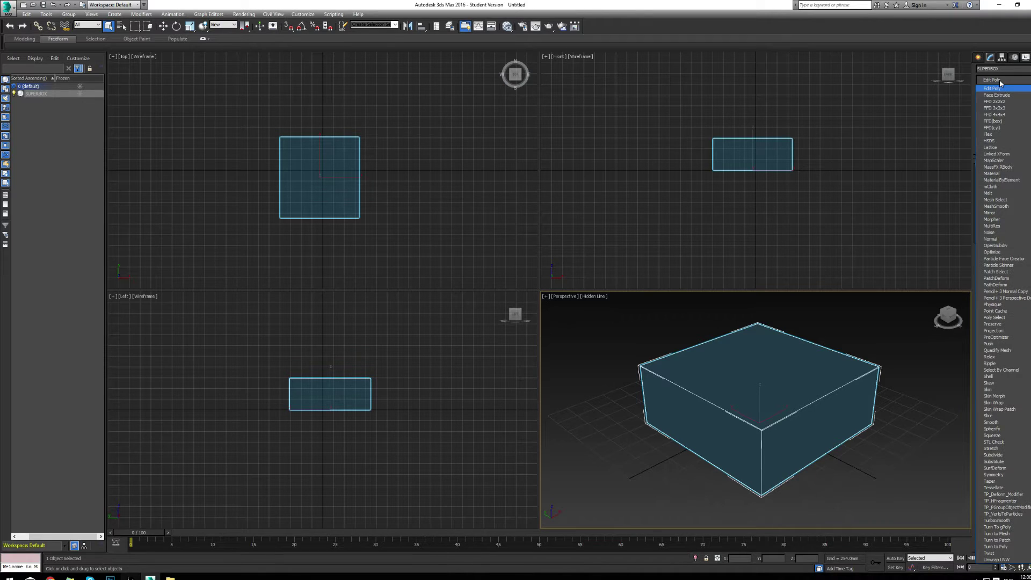
pyautogui.press('Return')
pyautogui.click(1000, 80)
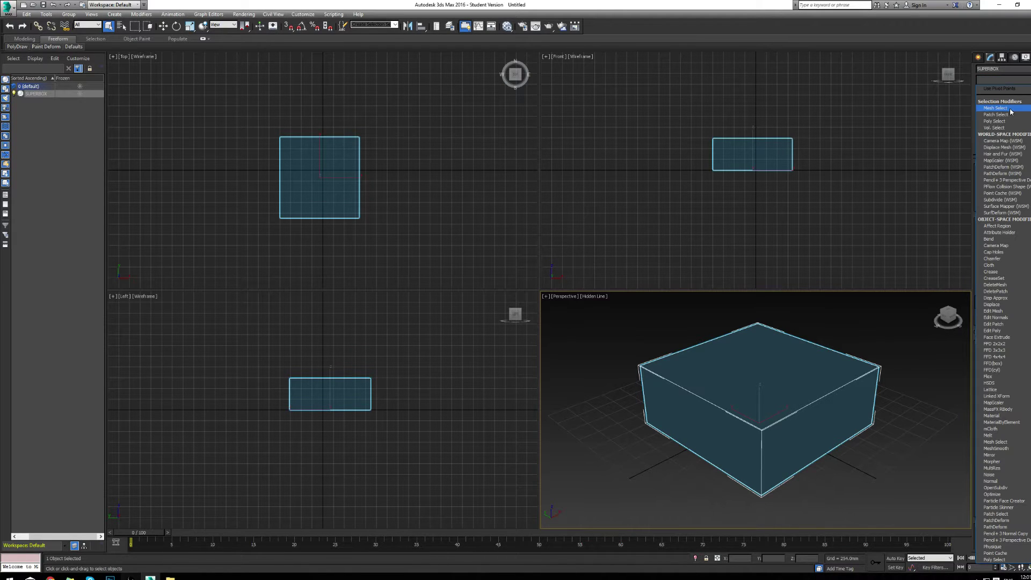
pyautogui.scroll(-7, 1001, 322)
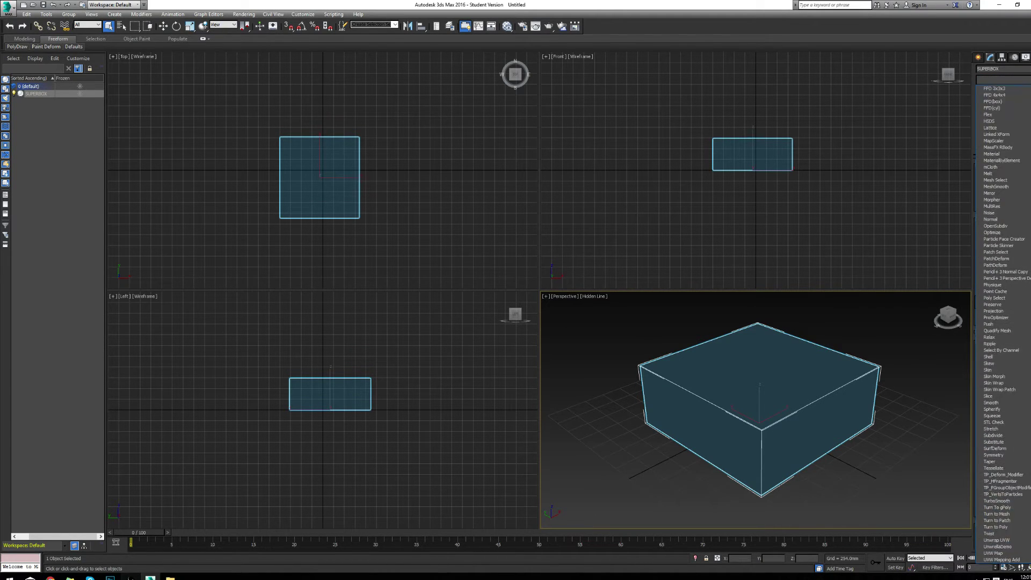
pyautogui.scroll(4, 1010, 311)
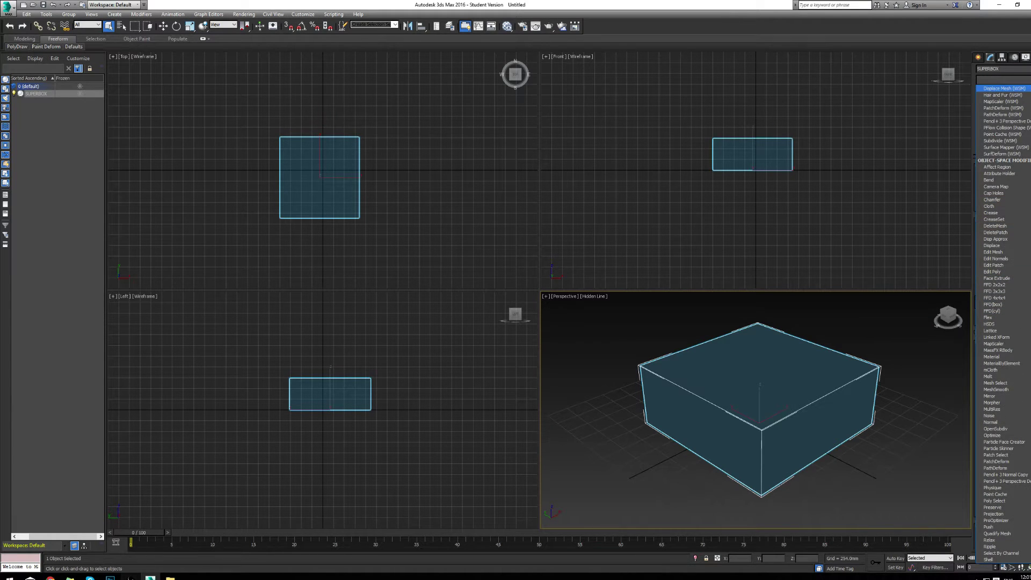
pyautogui.click(1010, 273)
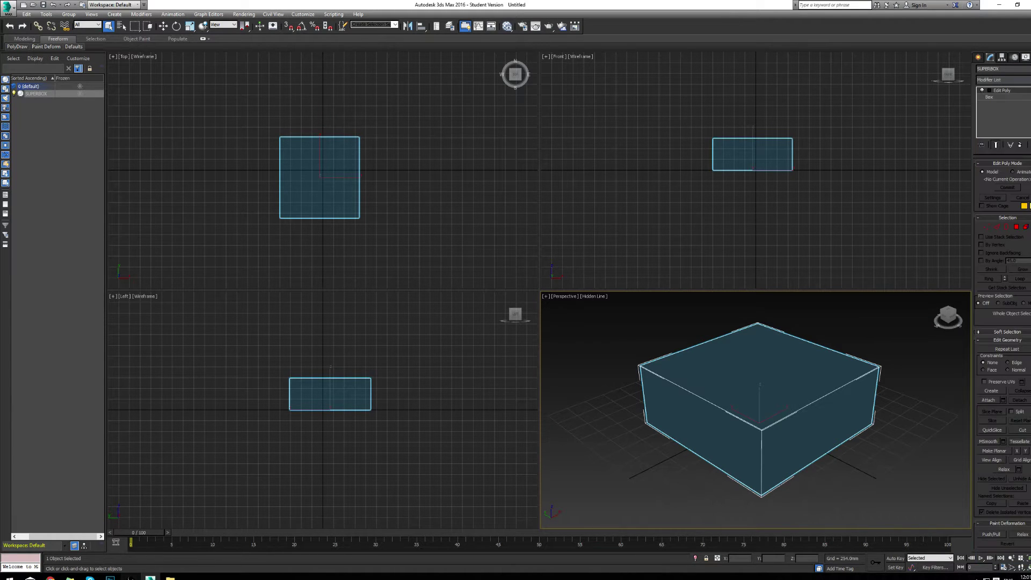
# - At Vertex level, try moving two of the box's top corner vertices, undoing each move
pyautogui.click(989, 90)
pyautogui.click(1004, 97)
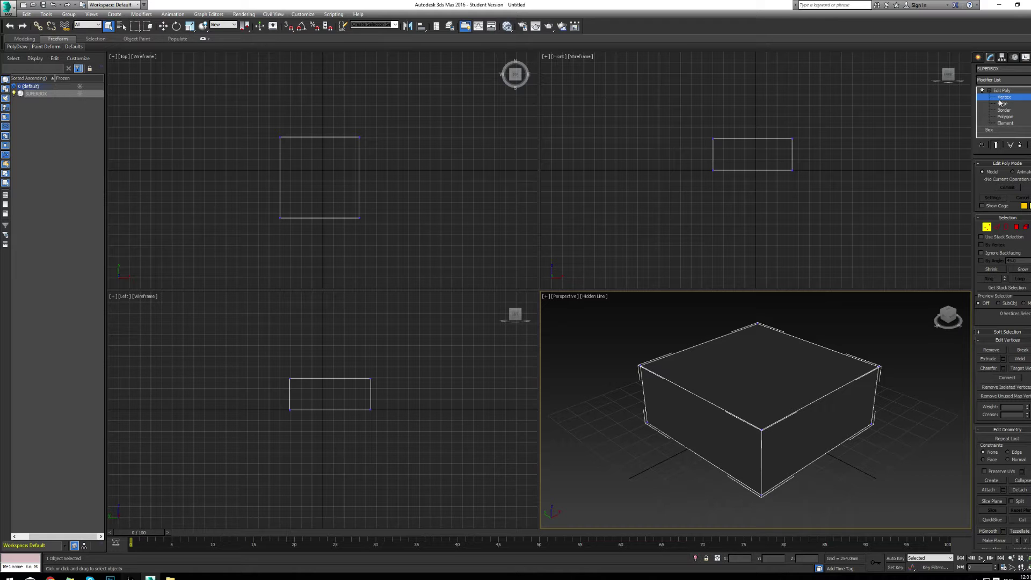
pyautogui.click(764, 431)
pyautogui.press('w')
pyautogui.moveTo(763, 421); pyautogui.dragTo(688, 343)
pyautogui.hotkey('ctrl', 'z')
pyautogui.moveTo(608, 351); pyautogui.dragTo(664, 402)
pyautogui.moveTo(639, 341); pyautogui.dragTo(641, 292)
pyautogui.hotkey('ctrl', 'z')
pyautogui.rightClick(831, 276)
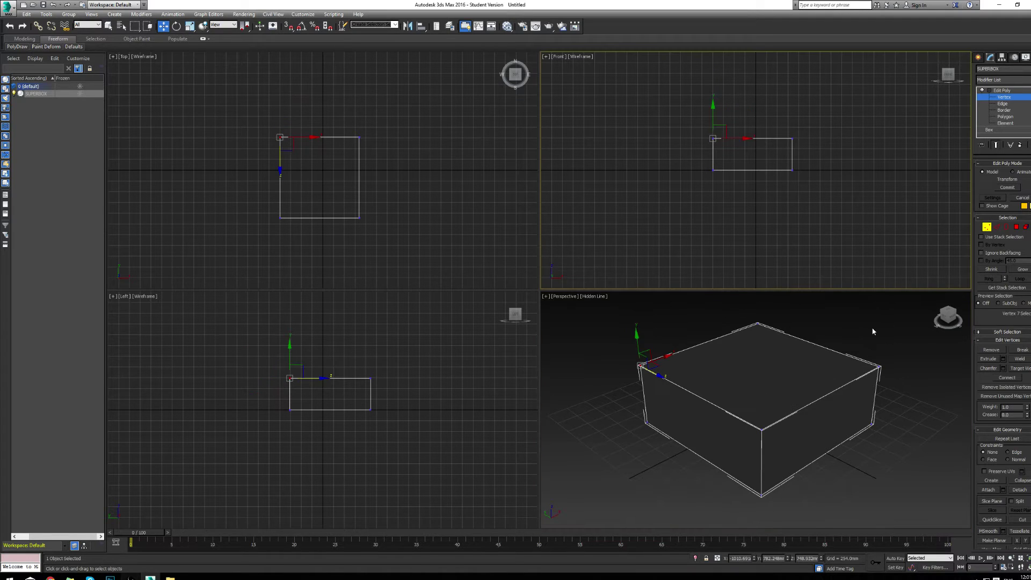
# - At Edge level, try moving the back top edge of the box upward, then undo the move
pyautogui.click(1002, 103)
pyautogui.rightClick(710, 354)
pyautogui.click(710, 334)
pyautogui.moveTo(703, 317); pyautogui.dragTo(700, 258)
pyautogui.hotkey('ctrl', 'z')
pyautogui.rightClick(805, 215)
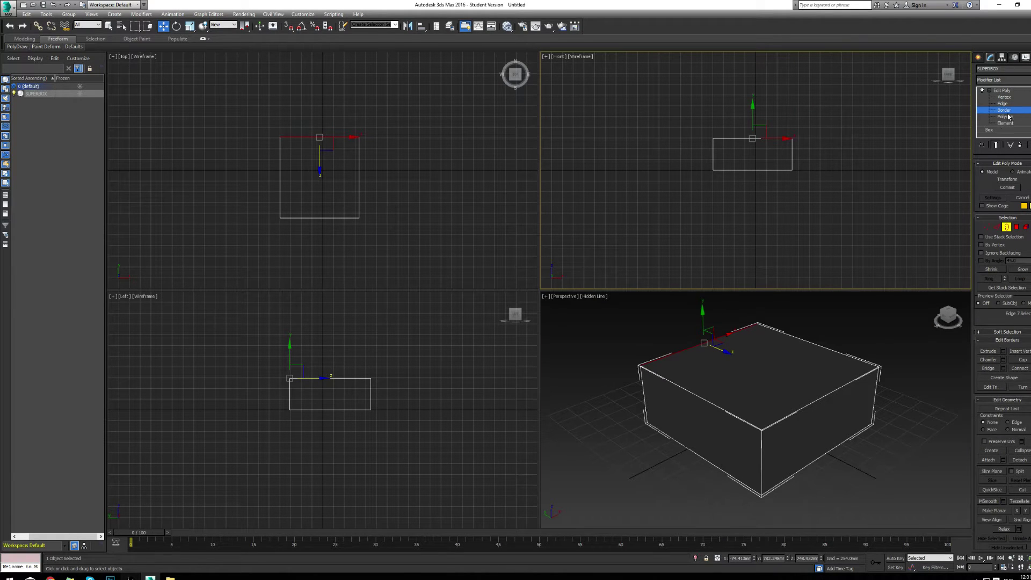
# - Try out Polygon and Element selection by selecting single faces of the box, then the whole element
pyautogui.click(1006, 116)
pyautogui.click(715, 336)
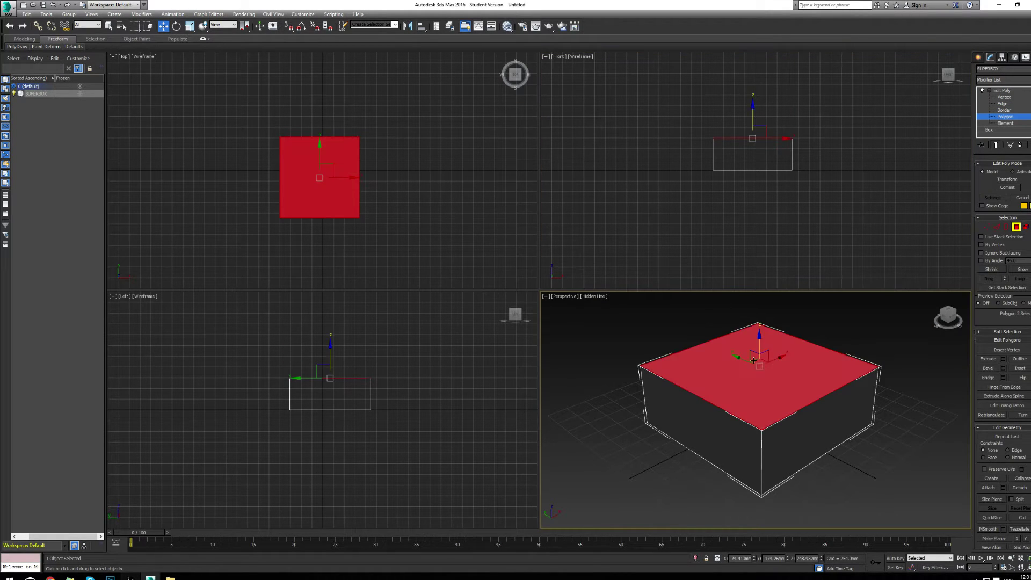
pyautogui.click(701, 433)
pyautogui.click(822, 432)
pyautogui.click(1007, 123)
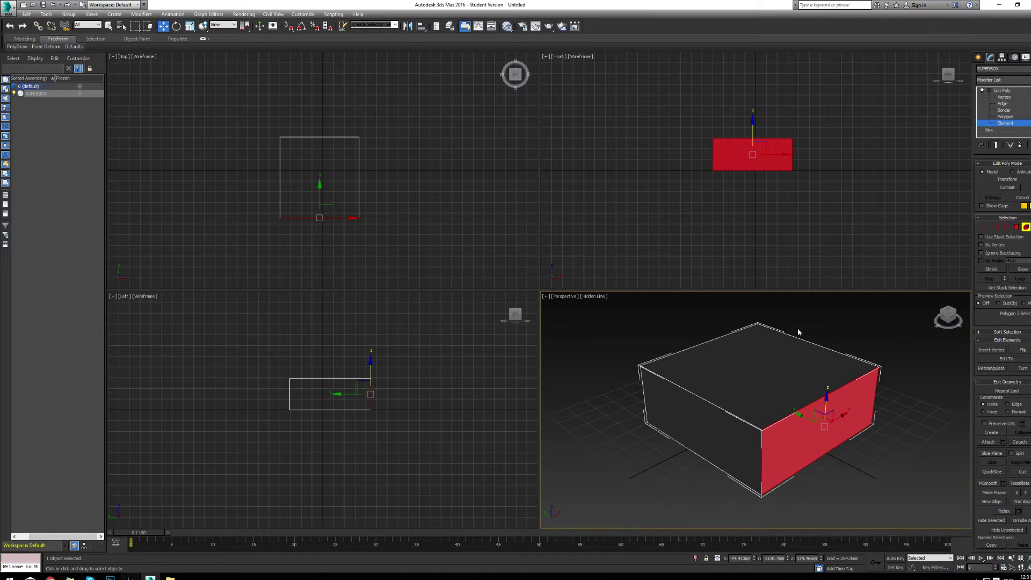
pyautogui.click(864, 376)
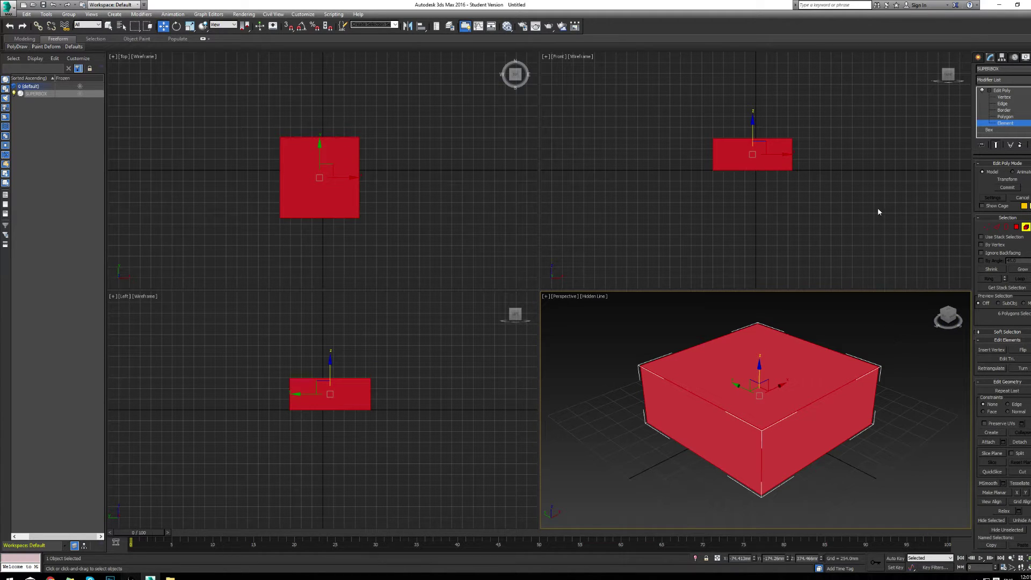
# - Weld the two top vertices at one end of the box into one, raising the weld threshold until they merge
pyautogui.click(1016, 98)
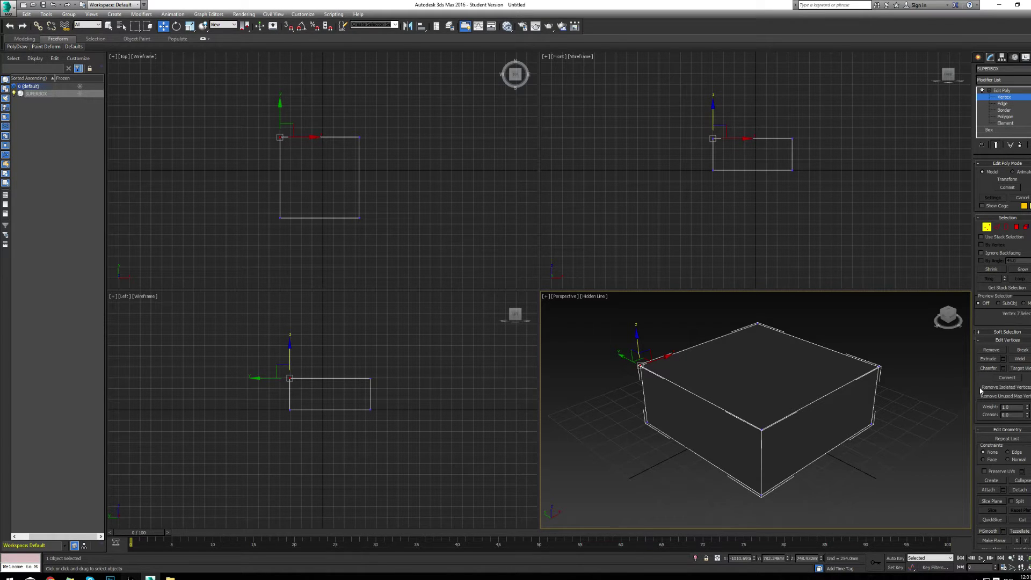
pyautogui.scroll(-2, 976, 382)
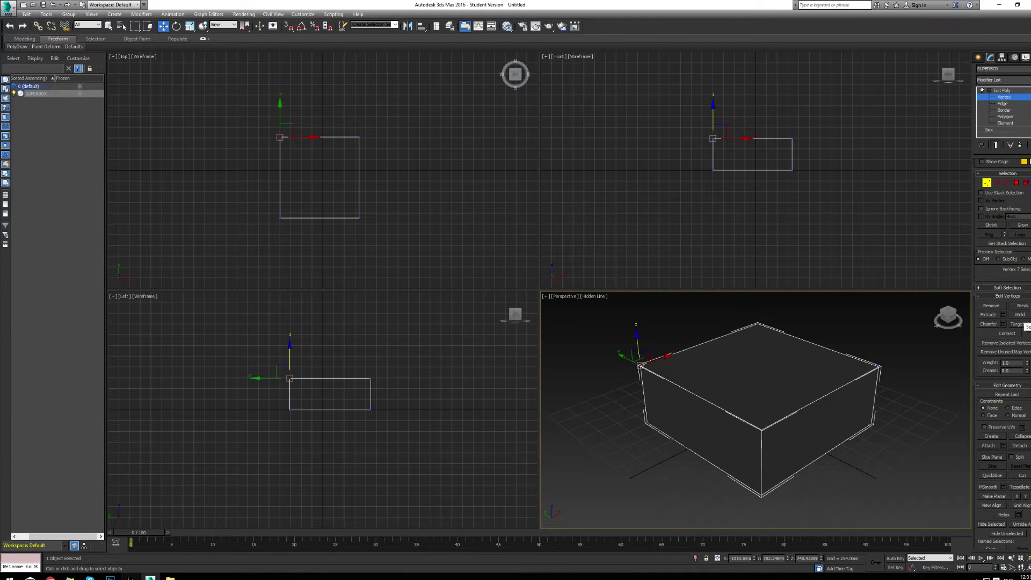
pyautogui.click(1030, 314)
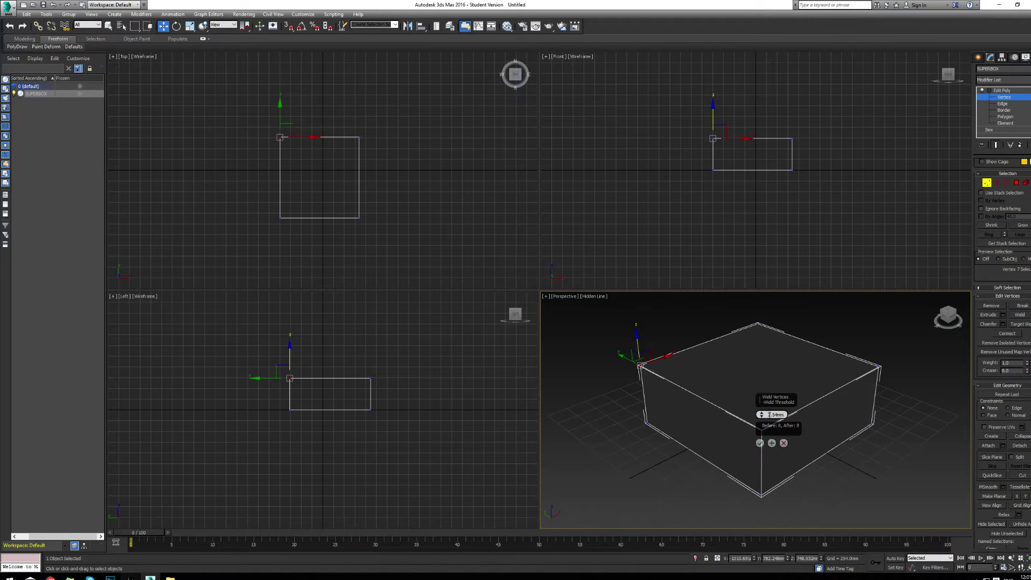
pyautogui.click(879, 370)
pyautogui.click(880, 368)
pyautogui.keyDown('ctrl'); pyautogui.click(759, 324); pyautogui.keyUp('ctrl')
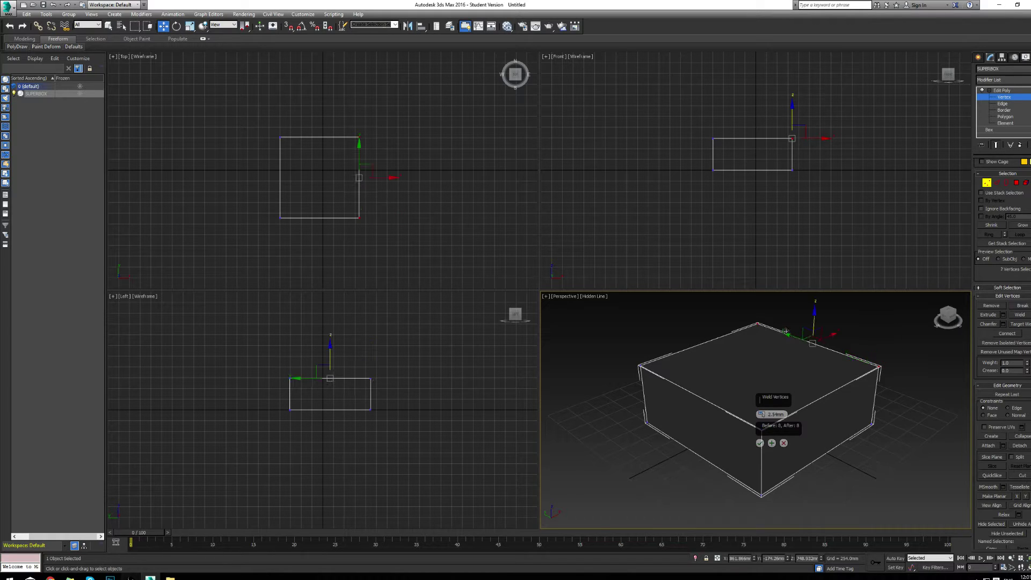
pyautogui.moveTo(761, 414); pyautogui.dragTo(788, 119)
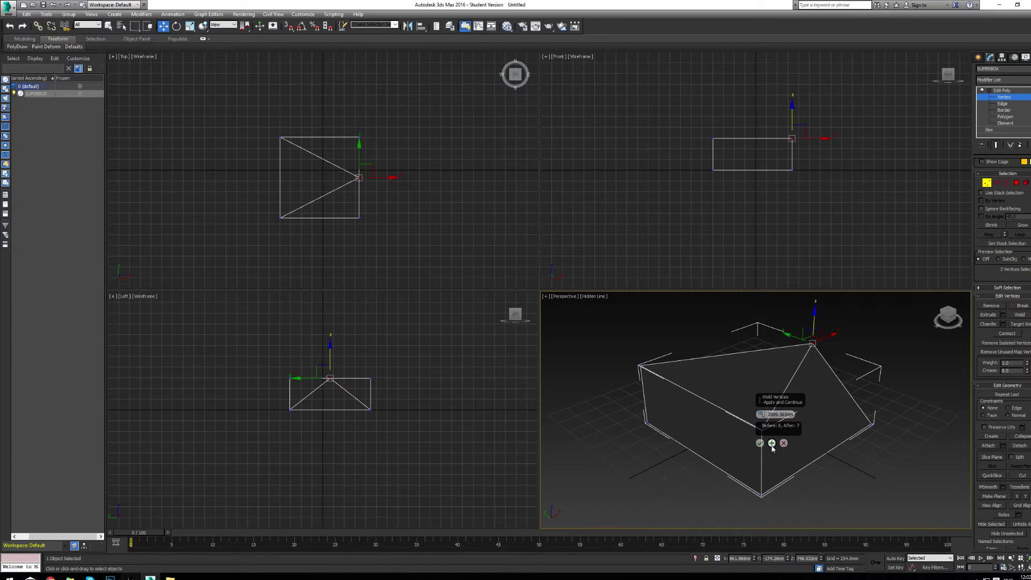
pyautogui.click(771, 443)
# - Weld the two remaining top vertices at the opposite end to complete a ridged roof shape
pyautogui.keyDown('alt'); pyautogui.moveTo(706, 417); pyautogui.dragTo(698, 424, button='middle'); pyautogui.keyUp('alt')
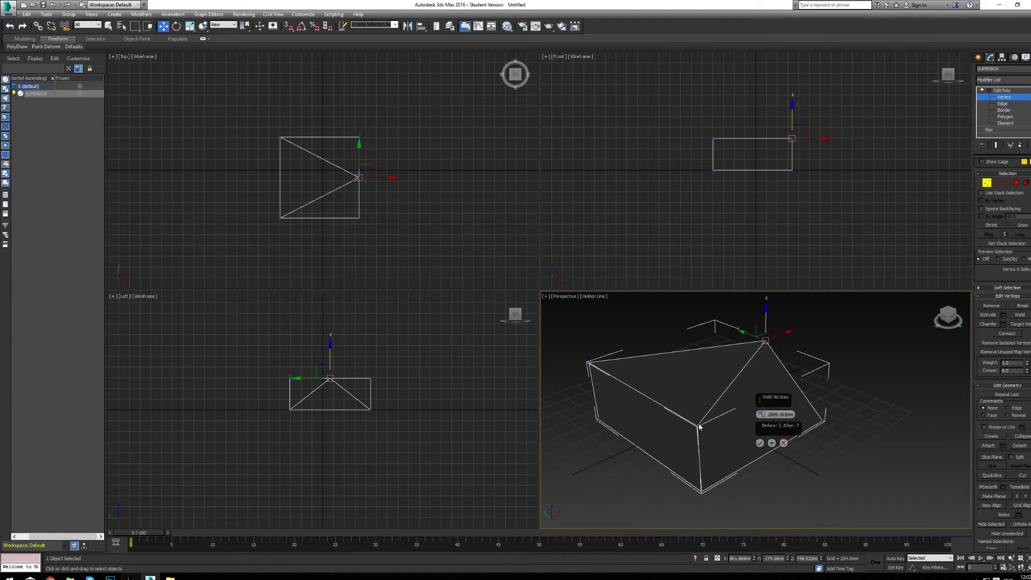
pyautogui.click(698, 426)
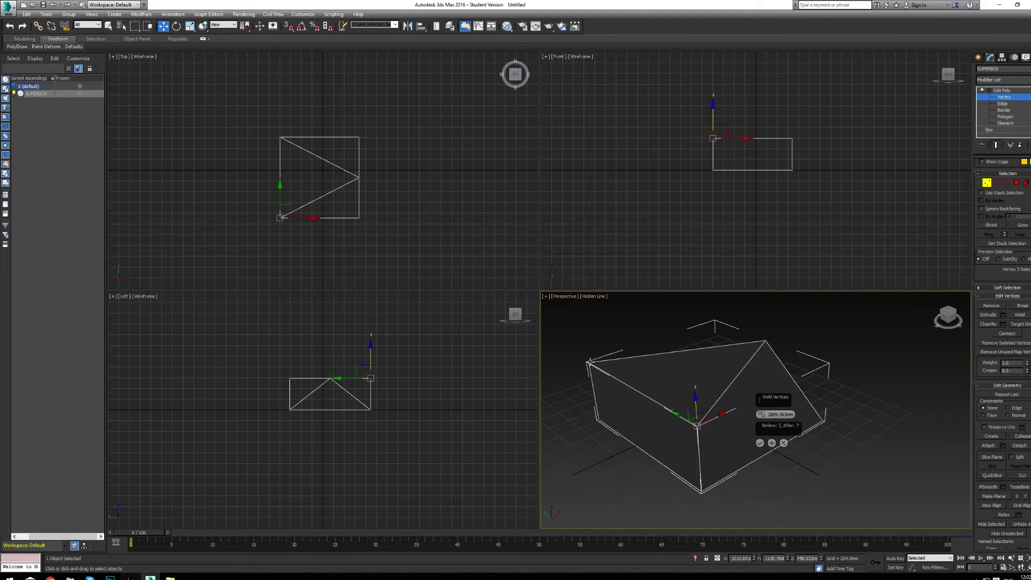
pyautogui.keyDown('ctrl'); pyautogui.click(588, 363); pyautogui.keyUp('ctrl')
pyautogui.click(759, 443)
pyautogui.click(814, 364)
pyautogui.keyDown('alt'); pyautogui.moveTo(814, 364); pyautogui.dragTo(732, 369, button='middle'); pyautogui.keyUp('alt')
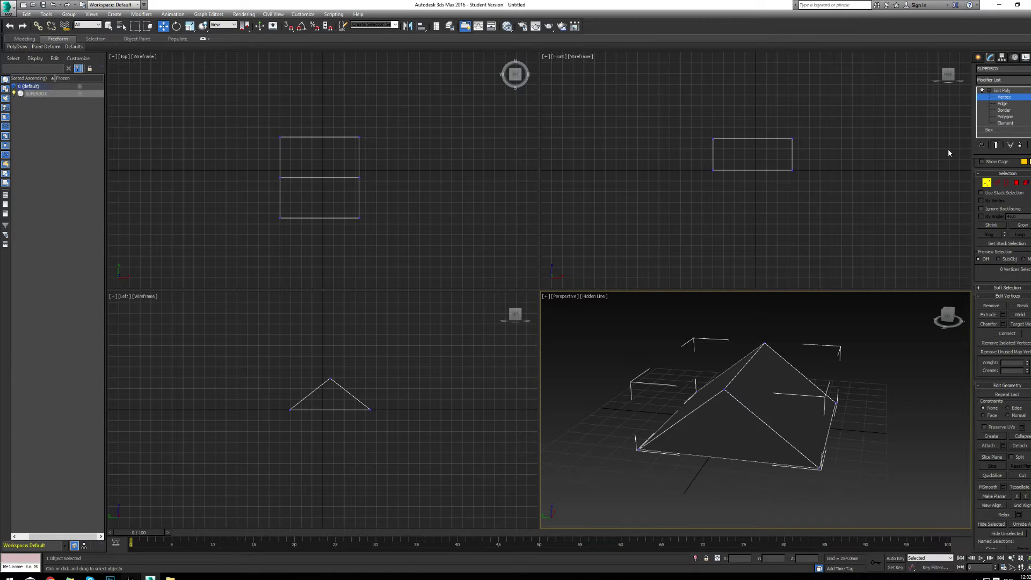
# - Delete the bottom polygon of the roof shape
pyautogui.click(1002, 104)
pyautogui.keyDown('alt'); pyautogui.moveTo(818, 398); pyautogui.dragTo(710, 399, button='middle'); pyautogui.keyUp('alt')
pyautogui.click(838, 467)
pyautogui.press('4')
pyautogui.hotkey('ctrl', 'a')
pyautogui.click(710, 400)
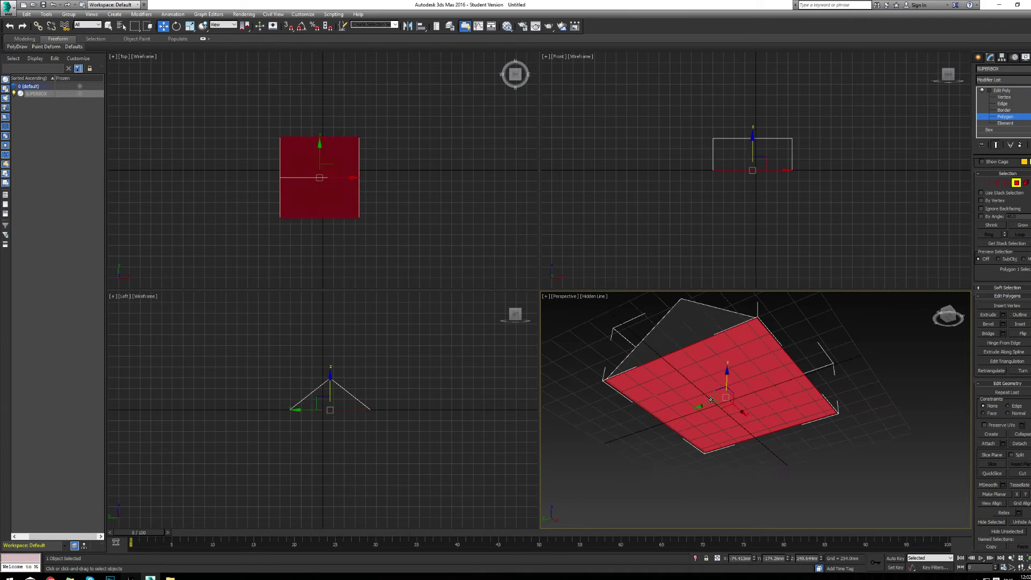
pyautogui.press('Delete')
pyautogui.keyDown('alt'); pyautogui.moveTo(816, 346); pyautogui.dragTo(784, 371, button='middle'); pyautogui.keyUp('alt')
# - Extrude one long base edge of the roof downward as a wall, then horizontally across to form the floor
pyautogui.click(1002, 104)
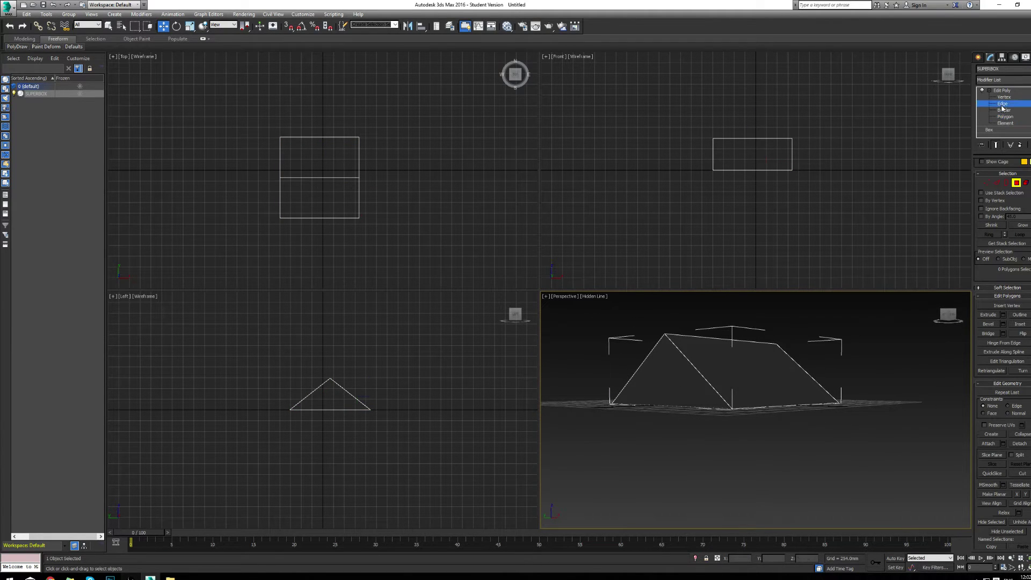
pyautogui.click(806, 404)
pyautogui.keyDown('alt'); pyautogui.moveTo(750, 440); pyautogui.dragTo(789, 384, button='middle'); pyautogui.keyUp('alt')
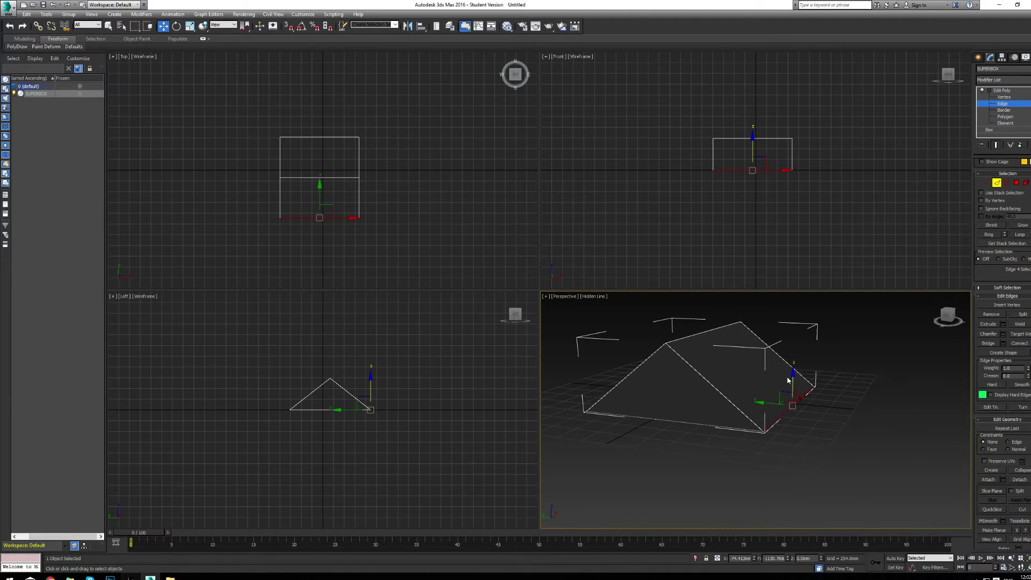
pyautogui.keyDown('shift'); pyautogui.moveTo(791, 378); pyautogui.dragTo(787, 477); pyautogui.keyUp('shift')
pyautogui.keyDown('alt'); pyautogui.moveTo(787, 477); pyautogui.dragTo(721, 479, button='middle'); pyautogui.keyUp('alt')
pyautogui.keyDown('shift'); pyautogui.moveTo(709, 480); pyautogui.dragTo(863, 482); pyautogui.keyUp('shift')
pyautogui.keyDown('alt'); pyautogui.moveTo(863, 483); pyautogui.dragTo(810, 422, button='middle'); pyautogui.keyUp('alt')
# - Extrude the other three base edges of the roof about 1200 mm downward to form the remaining walls
pyautogui.click(805, 376)
pyautogui.keyDown('shift'); pyautogui.moveTo(834, 356); pyautogui.dragTo(835, 445); pyautogui.keyUp('shift')
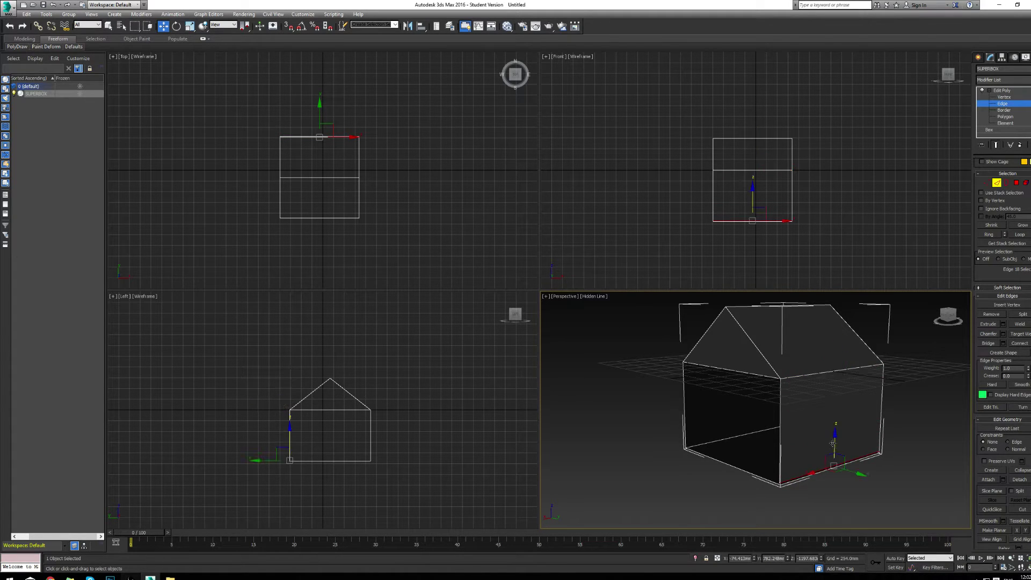
pyautogui.click(744, 374)
pyautogui.keyDown('shift'); pyautogui.moveTo(726, 344); pyautogui.dragTo(710, 439); pyautogui.keyUp('shift')
pyautogui.keyDown('alt'); pyautogui.moveTo(856, 389); pyautogui.dragTo(750, 386, button='middle'); pyautogui.keyUp('alt')
pyautogui.click(757, 392)
pyautogui.click(757, 388)
pyautogui.keyDown('shift'); pyautogui.moveTo(757, 389); pyautogui.dragTo(748, 494); pyautogui.keyUp('shift')
pyautogui.click(630, 451)
pyautogui.keyDown('alt'); pyautogui.moveTo(617, 425); pyautogui.dragTo(794, 345, button='middle'); pyautogui.keyUp('alt')
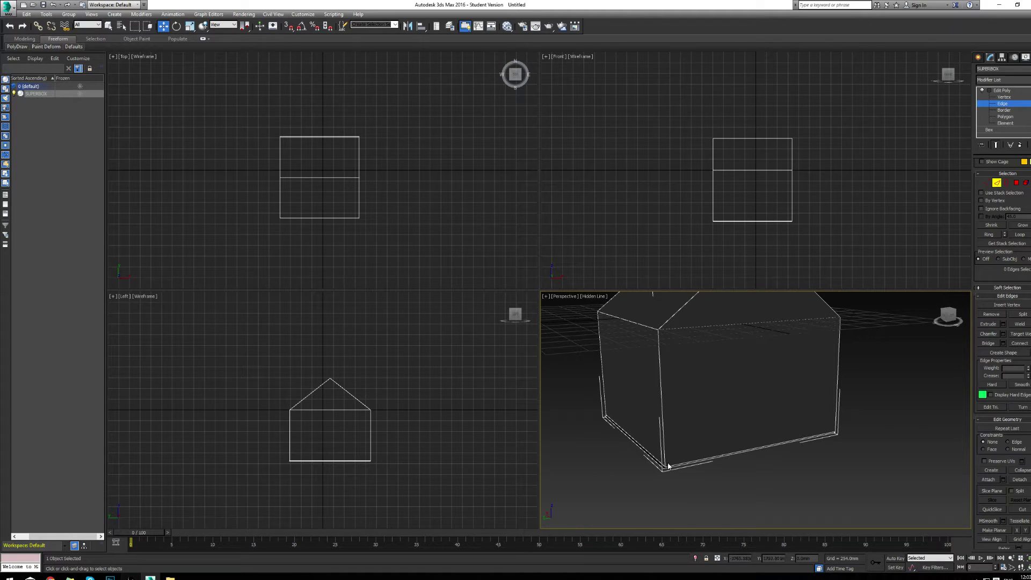
# - Weld the overlapping wall and floor vertices at one bottom corner of the house
pyautogui.click(1004, 97)
pyautogui.keyDown('alt'); pyautogui.moveTo(645, 363); pyautogui.dragTo(671, 365, button='middle'); pyautogui.keyUp('alt')
pyautogui.moveTo(665, 451); pyautogui.dragTo(752, 486)
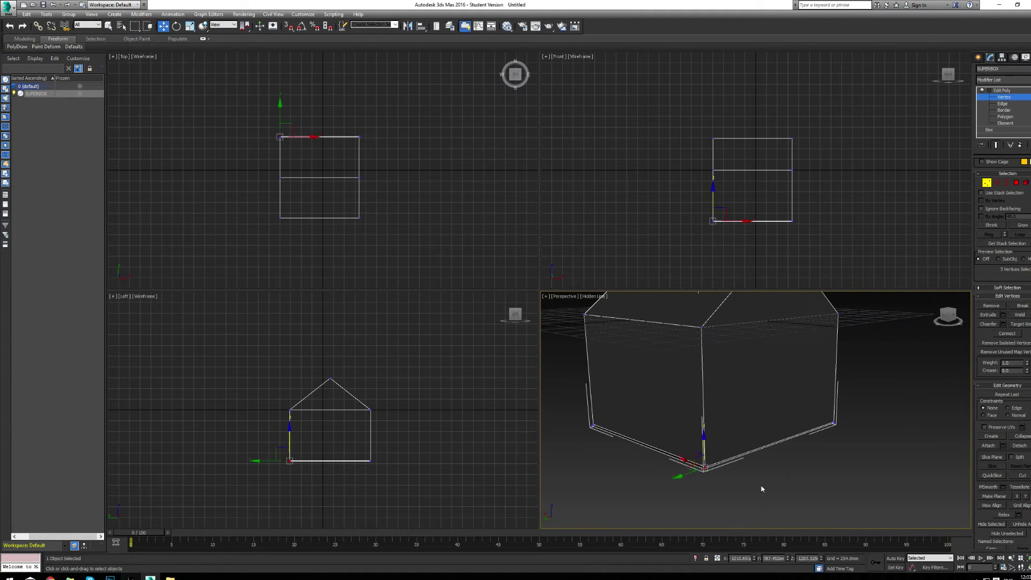
pyautogui.click(1028, 315)
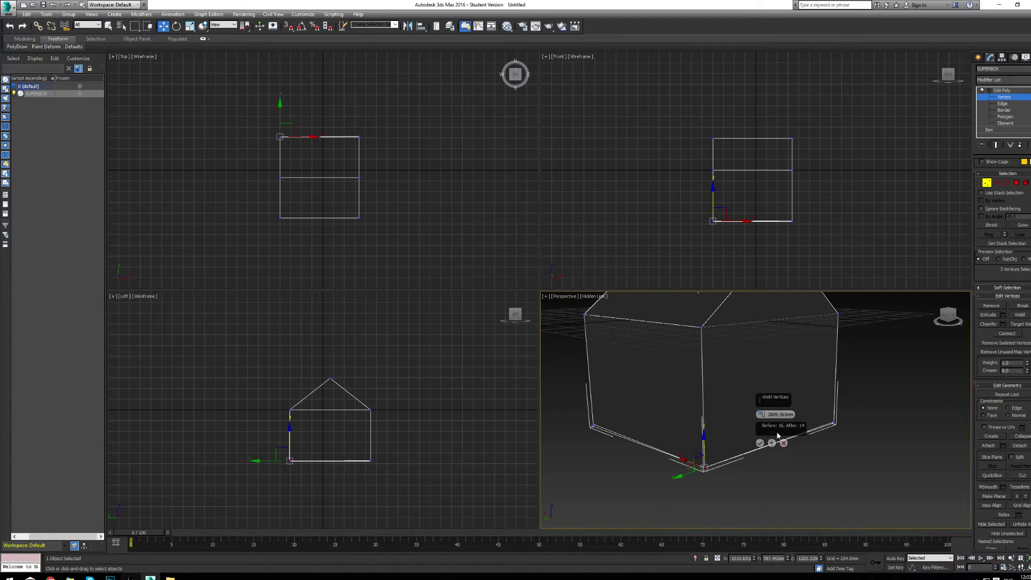
pyautogui.keyDown('alt'); pyautogui.moveTo(732, 472); pyautogui.dragTo(697, 476, button='middle'); pyautogui.keyUp('alt')
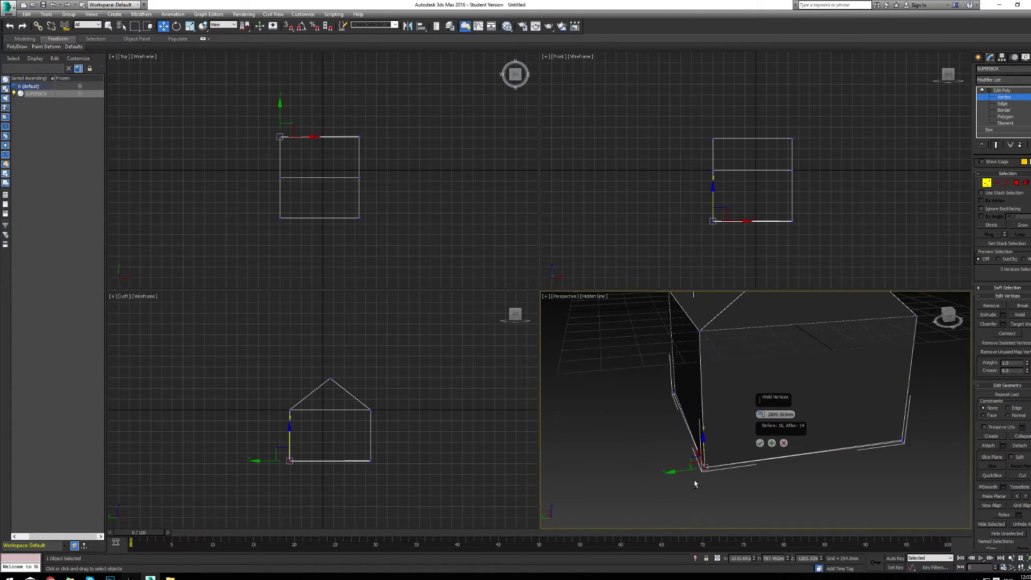
pyautogui.click(773, 442)
# - Weld the overlapping vertices at each of the other three bottom corners of the house
pyautogui.moveTo(929, 455); pyautogui.dragTo(881, 429)
pyautogui.click(772, 442)
pyautogui.keyDown('alt'); pyautogui.moveTo(772, 442); pyautogui.dragTo(672, 428, button='middle'); pyautogui.keyUp('alt')
pyautogui.moveTo(638, 474); pyautogui.dragTo(667, 504)
pyautogui.click(771, 443)
pyautogui.moveTo(895, 444); pyautogui.dragTo(930, 466)
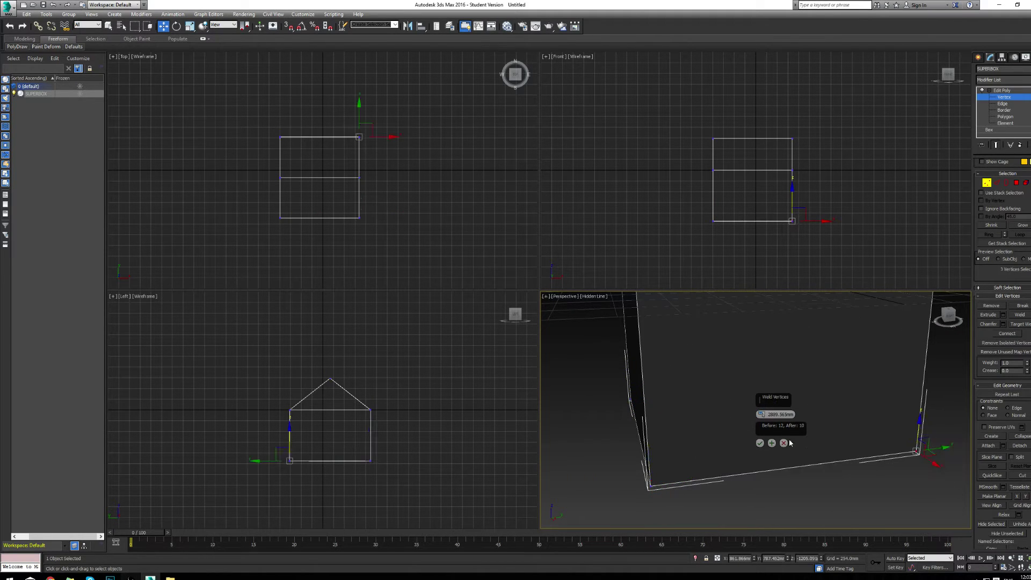
pyautogui.click(760, 443)
pyautogui.keyDown('alt'); pyautogui.moveTo(792, 422); pyautogui.dragTo(759, 430, button='middle'); pyautogui.keyUp('alt')
pyautogui.scroll(-3, 760, 433)
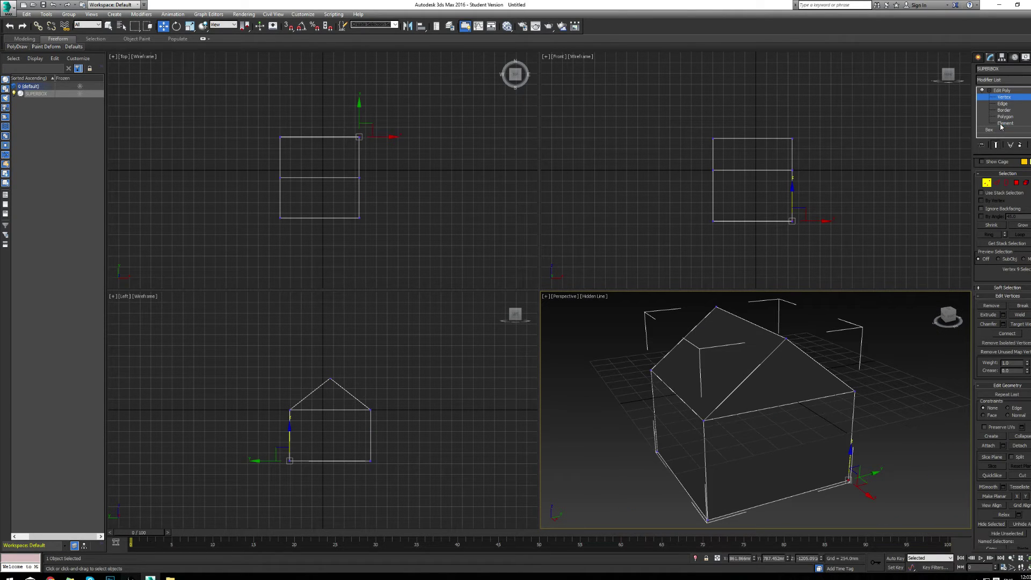
# - Switch the Edit Poly modifier to polygon level and select one side wall of the house
pyautogui.click(1004, 104)
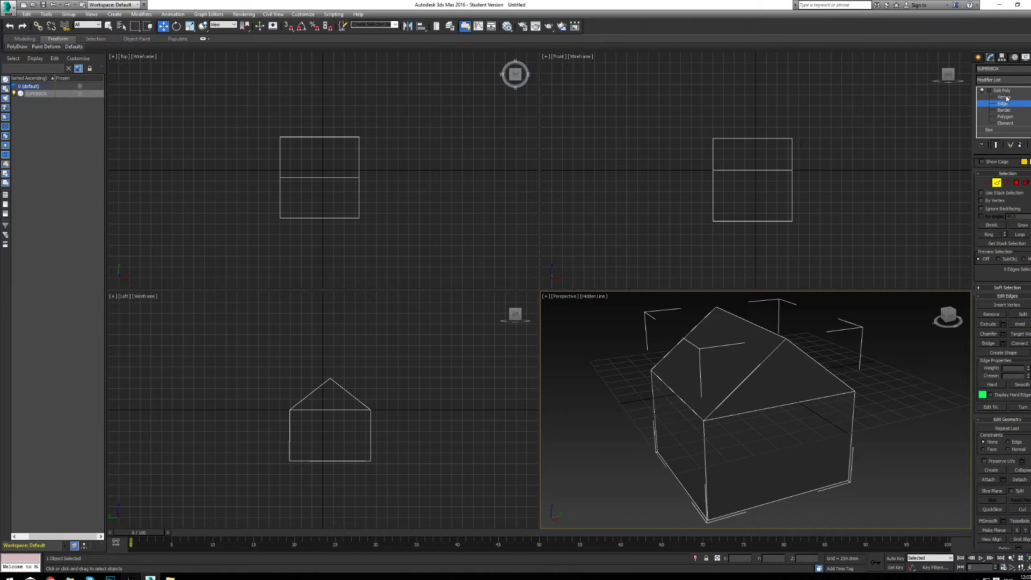
pyautogui.click(1007, 98)
pyautogui.click(1016, 116)
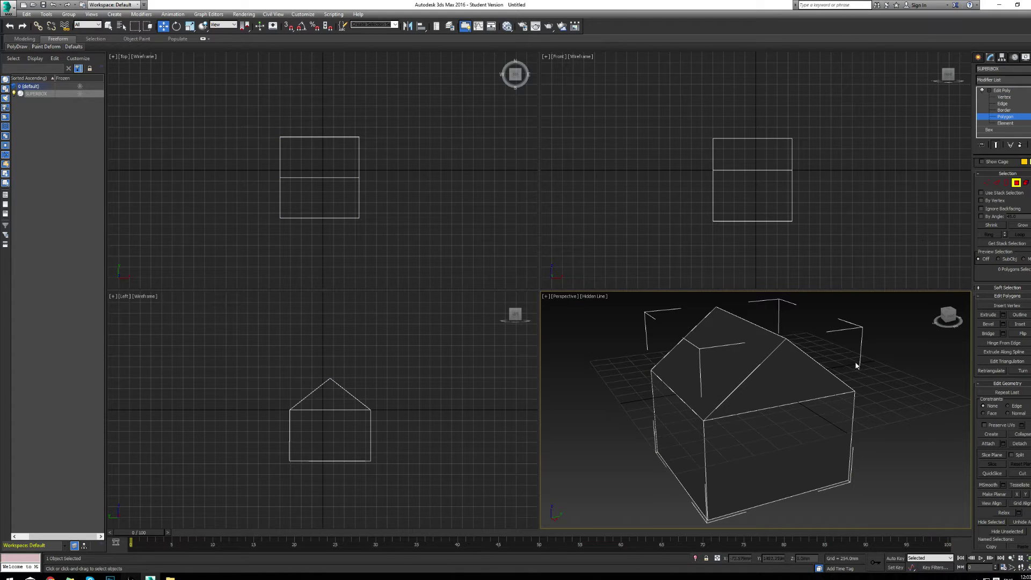
pyautogui.moveTo(789, 477); pyautogui.dragTo(761, 414, button='middle')
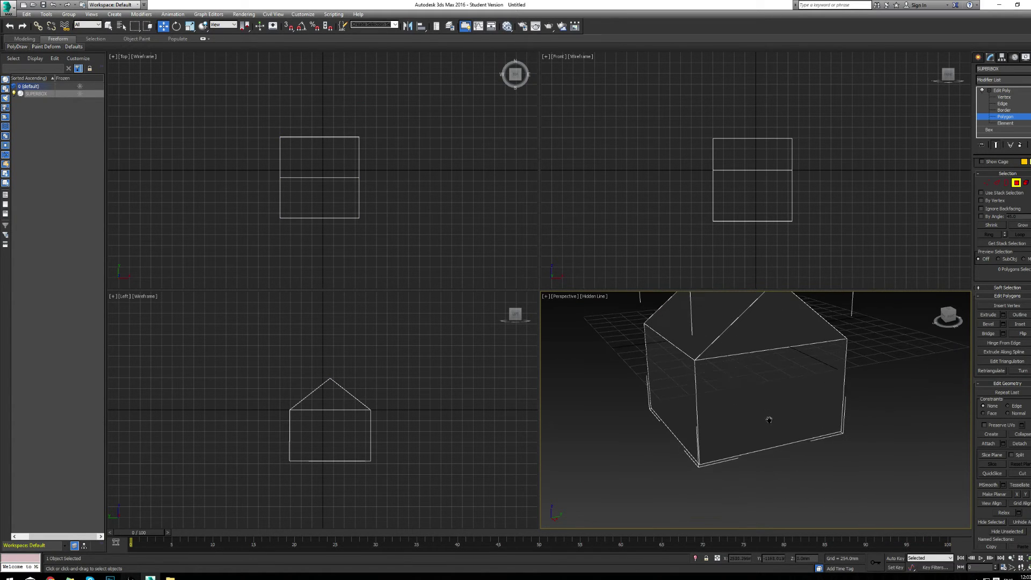
pyautogui.click(821, 398)
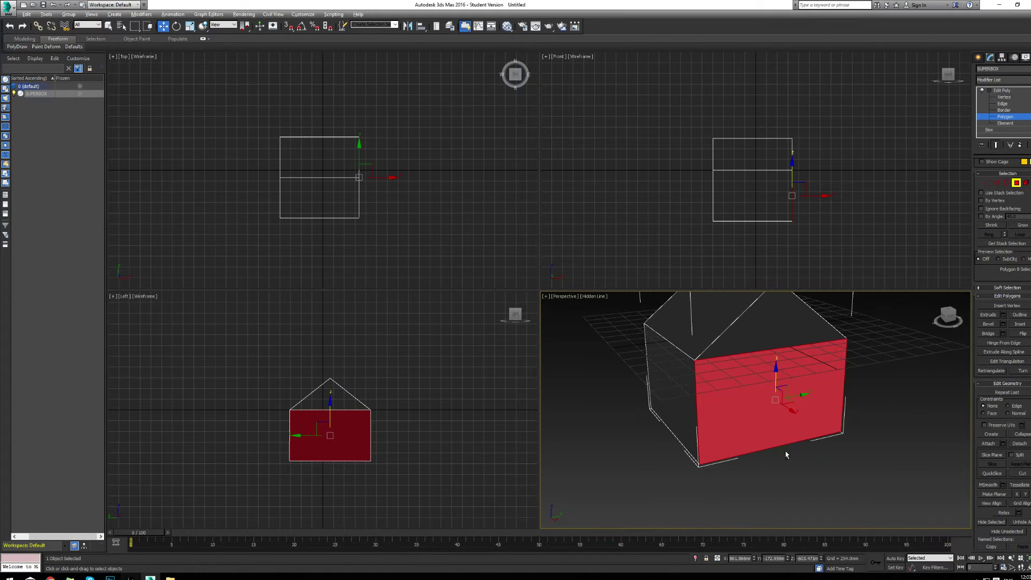
# - Try to extrude the two adjacent side walls one at a time
pyautogui.keyDown('alt'); pyautogui.moveTo(785, 455); pyautogui.dragTo(804, 449, button='middle'); pyautogui.keyUp('alt')
pyautogui.click(987, 314)
pyautogui.moveTo(771, 424); pyautogui.dragTo(736, 367)
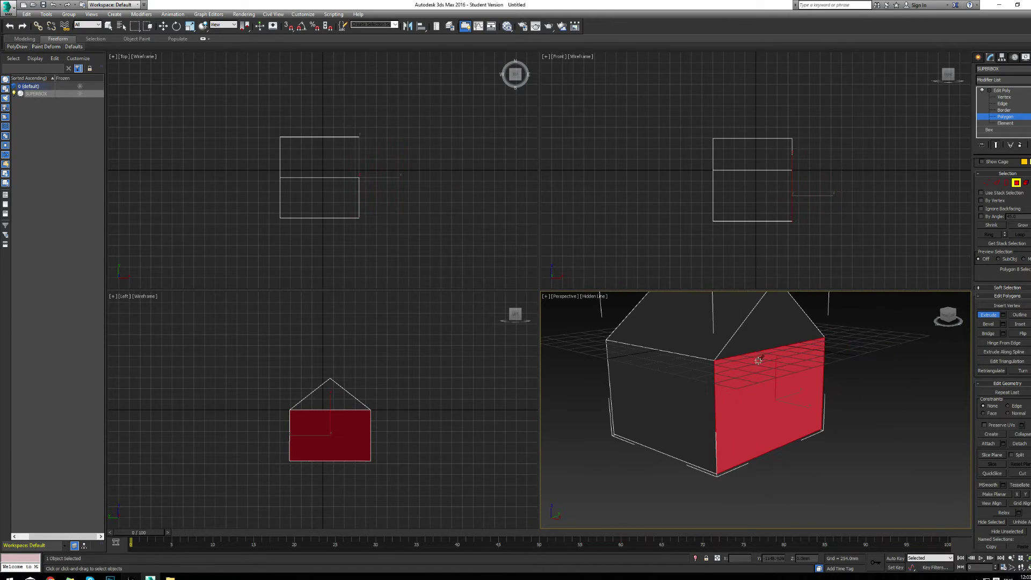
pyautogui.click(674, 395)
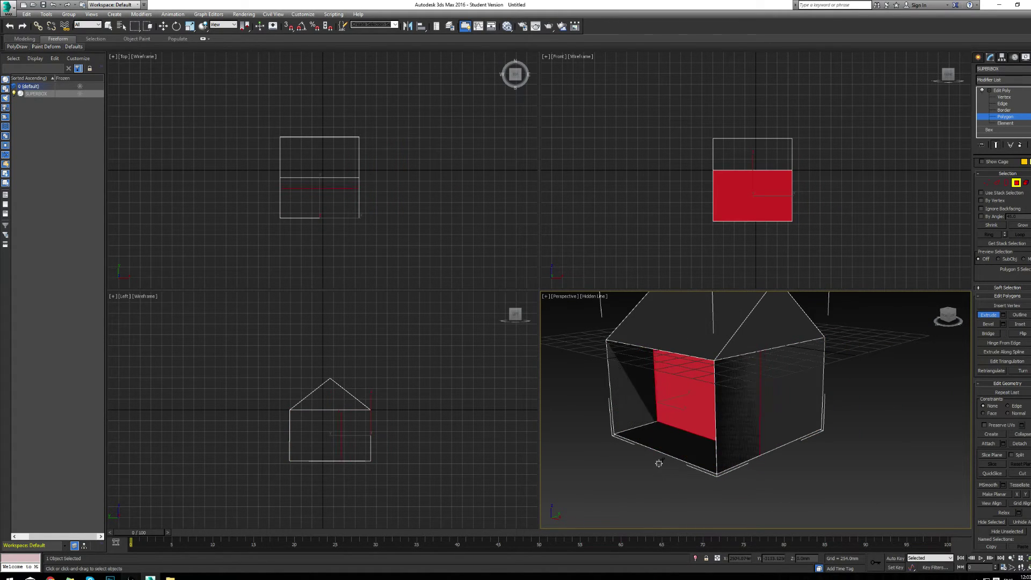
pyautogui.moveTo(658, 463); pyautogui.dragTo(676, 373)
pyautogui.rightClick(676, 372)
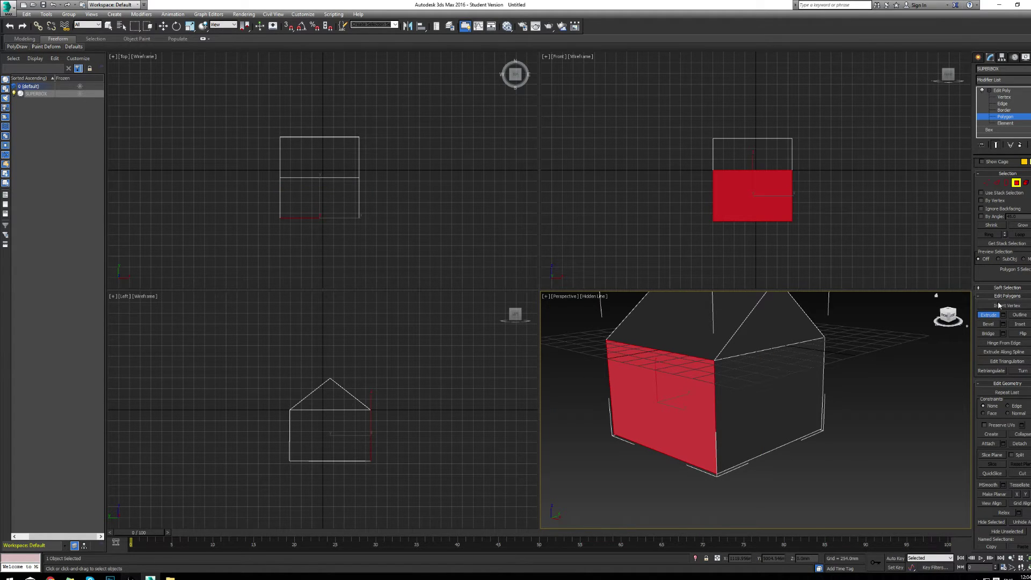
# - Select two adjacent walls and the two roof faces above them together, and remove all four from the selection
pyautogui.click(855, 356)
pyautogui.click(768, 400)
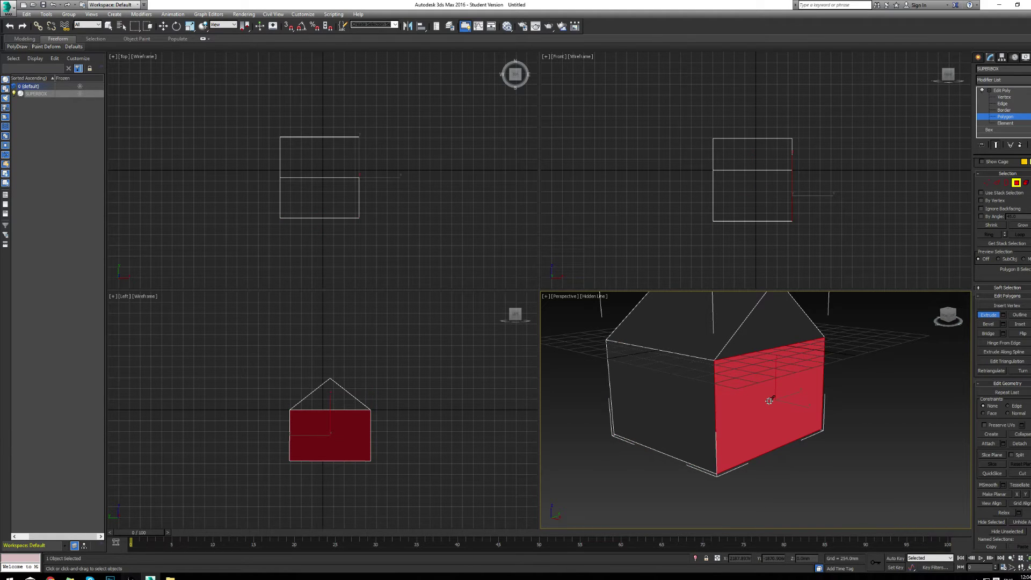
pyautogui.keyDown('ctrl'); pyautogui.click(673, 387); pyautogui.keyUp('ctrl')
pyautogui.keyDown('ctrl'); pyautogui.click(723, 317); pyautogui.keyUp('ctrl')
pyautogui.keyDown('ctrl'); pyautogui.click(790, 315); pyautogui.keyUp('ctrl')
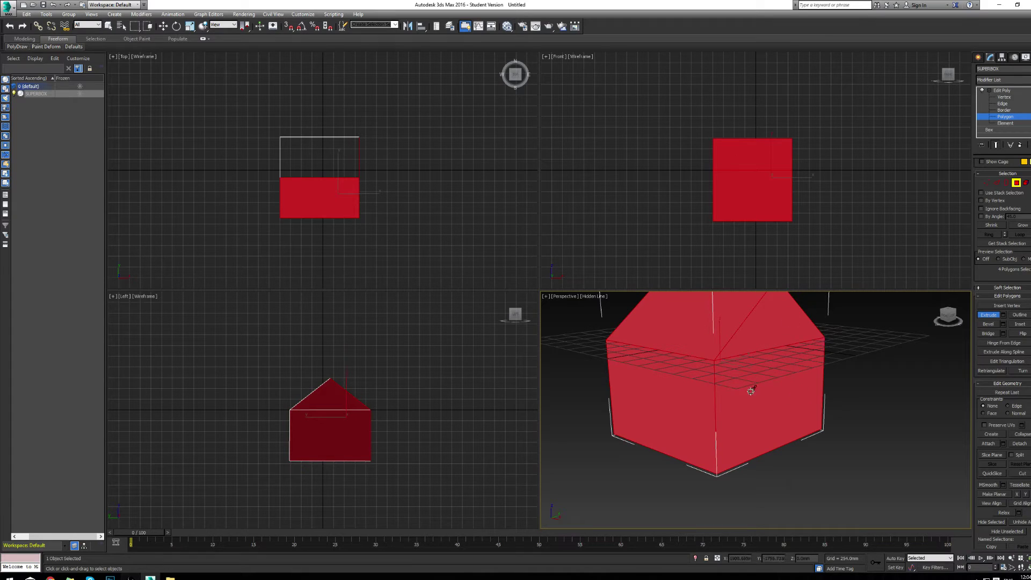
pyautogui.keyDown('alt'); pyautogui.click(713, 323); pyautogui.keyUp('alt')
pyautogui.keyDown('alt'); pyautogui.click(757, 320); pyautogui.keyUp('alt')
pyautogui.keyDown('alt'); pyautogui.click(746, 398); pyautogui.keyUp('alt')
pyautogui.keyDown('alt'); pyautogui.click(660, 407); pyautogui.keyUp('alt')
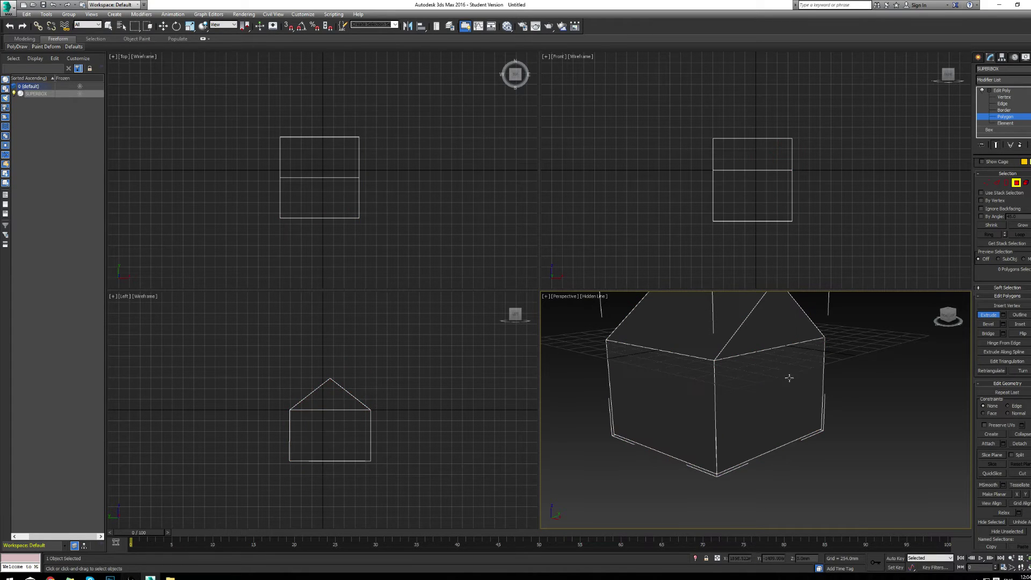
# - Select the two adjacent walls together and extrude them outward as one group
pyautogui.click(760, 405)
pyautogui.keyDown('ctrl'); pyautogui.click(686, 404); pyautogui.keyUp('ctrl')
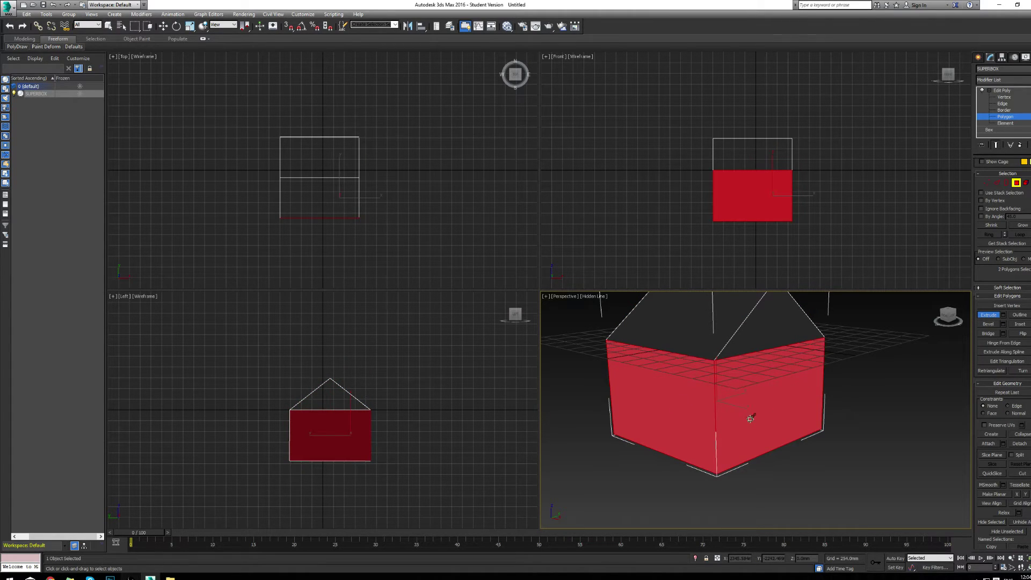
pyautogui.keyDown('alt'); pyautogui.click(793, 375); pyautogui.keyUp('alt')
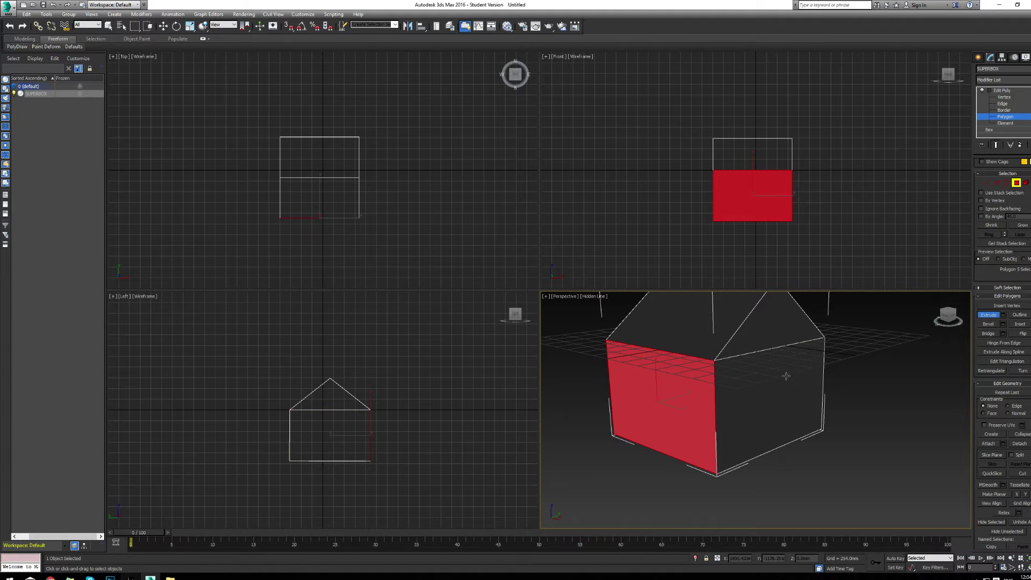
pyautogui.keyDown('ctrl'); pyautogui.click(761, 379); pyautogui.keyUp('ctrl')
pyautogui.moveTo(735, 390); pyautogui.dragTo(738, 244)
# - Extrude three side faces of the enlarged base outward individually to form separate blocks
pyautogui.keyDown('alt'); pyautogui.moveTo(837, 364); pyautogui.dragTo(732, 395, button='middle'); pyautogui.keyUp('alt')
pyautogui.scroll(-5, 789, 375)
pyautogui.moveTo(754, 431); pyautogui.dragTo(779, 234)
pyautogui.moveTo(698, 444); pyautogui.dragTo(693, 303)
pyautogui.keyDown('alt'); pyautogui.moveTo(674, 382); pyautogui.dragTo(734, 396, button='middle'); pyautogui.keyUp('alt')
pyautogui.moveTo(600, 471); pyautogui.dragTo(599, 314)
pyautogui.keyDown('alt'); pyautogui.moveTo(599, 405); pyautogui.dragTo(484, 465, button='middle'); pyautogui.keyUp('alt')
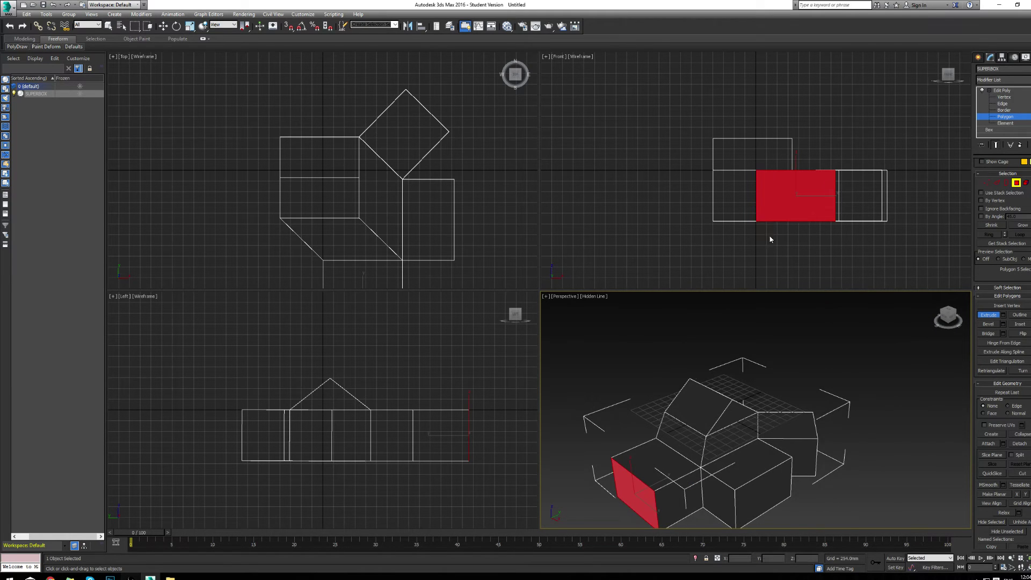
# - Switch to vertex level and move several outer and corner vertices in the top view to make the plan outline irregular
pyautogui.click(995, 98)
pyautogui.moveTo(421, 171); pyautogui.dragTo(427, 152, button='middle')
pyautogui.moveTo(348, 228); pyautogui.dragTo(332, 189, button='middle')
pyautogui.moveTo(288, 192)
pyautogui.mouseDown()
pyautogui.moveTo(325, 221)
pyautogui.moveTo(281, 208)
pyautogui.mouseUp()
pyautogui.press('w')
pyautogui.moveTo(379, 112); pyautogui.dragTo(375, 156, button='middle')
pyautogui.moveTo(387, 166); pyautogui.dragTo(340, 100)
pyautogui.click(344, 123)
pyautogui.click(434, 118)
pyautogui.moveTo(433, 118); pyautogui.dragTo(405, 102)
# - Select the two roof ridge vertices in the front view and raise them far upward to form a tall tapered tower
pyautogui.click(741, 380)
pyautogui.moveTo(654, 112); pyautogui.dragTo(800, 153)
pyautogui.moveTo(752, 115); pyautogui.dragTo(753, 0)
pyautogui.scroll(-4, 778, 394)
pyautogui.moveTo(778, 393)
pyautogui.keyDown('alt'); pyautogui.mouseDown(button='middle')
pyautogui.moveTo(713, 372)
pyautogui.moveTo(789, 379)
pyautogui.moveTo(779, 397)
pyautogui.mouseUp(button='middle'); pyautogui.keyUp('alt')
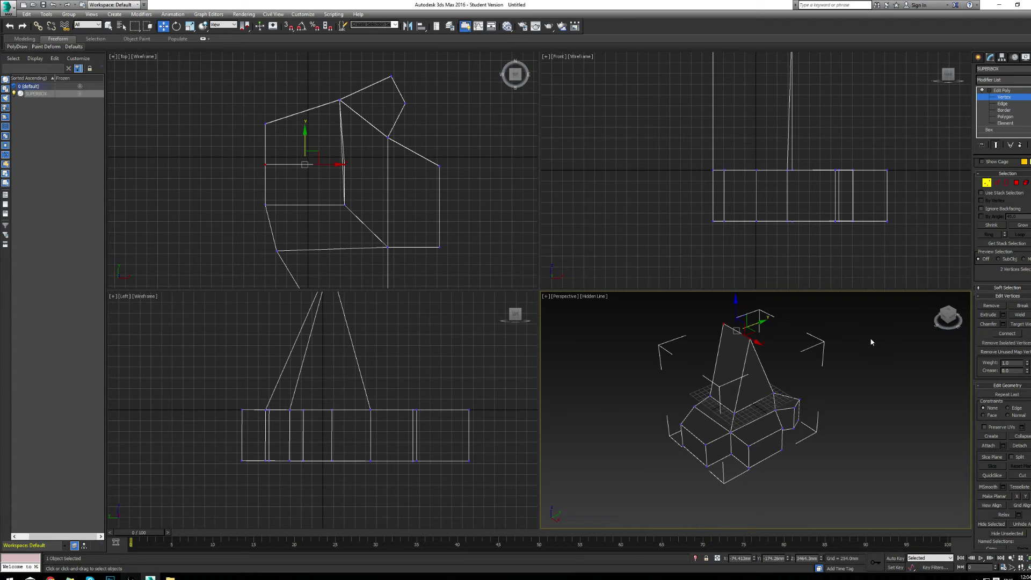
# - Switch the model back to polygon level for editing the tall tower
pyautogui.click(1006, 117)
pyautogui.click(796, 398)
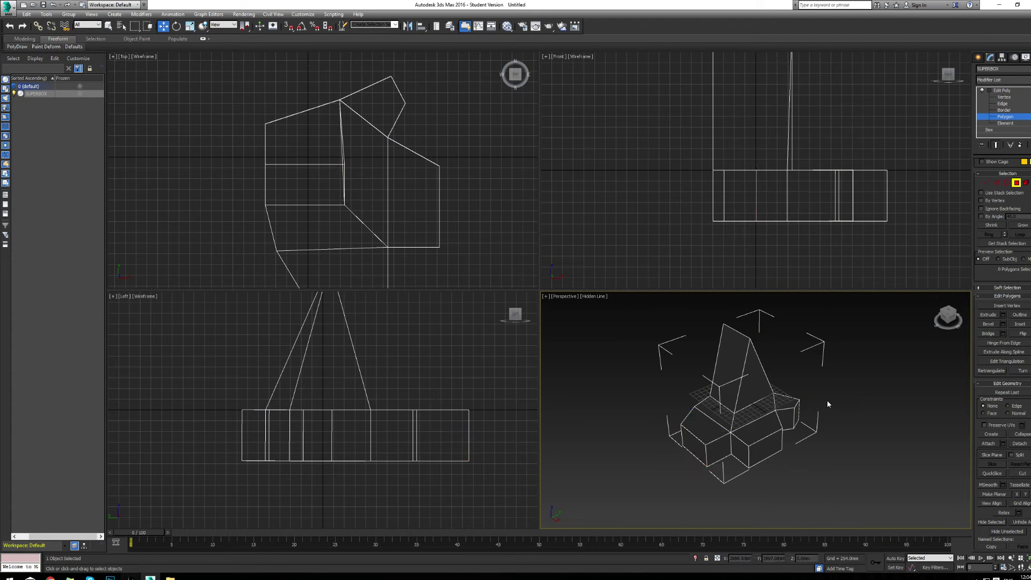
pyautogui.keyDown('alt'); pyautogui.moveTo(783, 403); pyautogui.dragTo(785, 401, button='middle'); pyautogui.keyUp('alt')
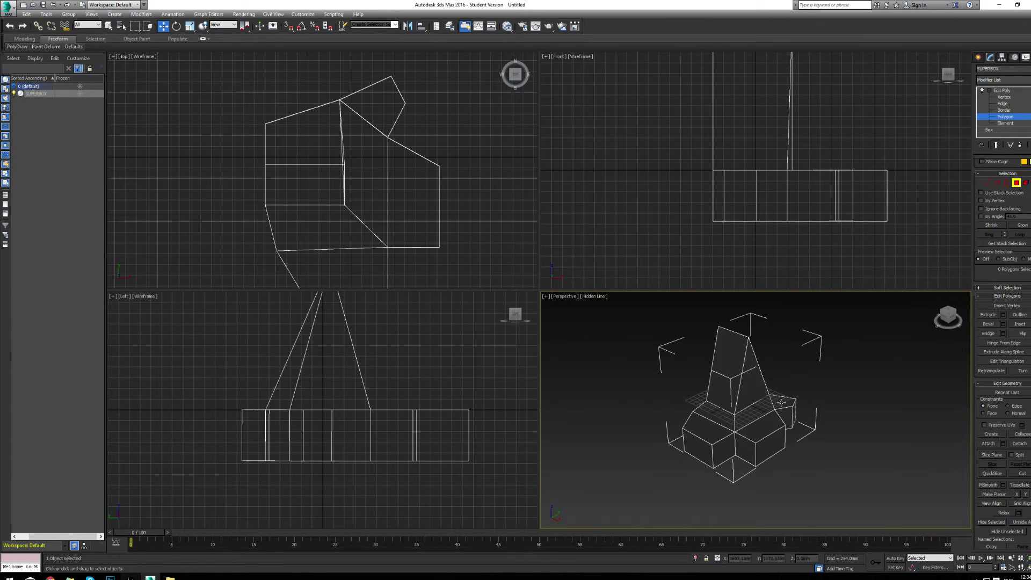
pyautogui.scroll(5, 771, 372)
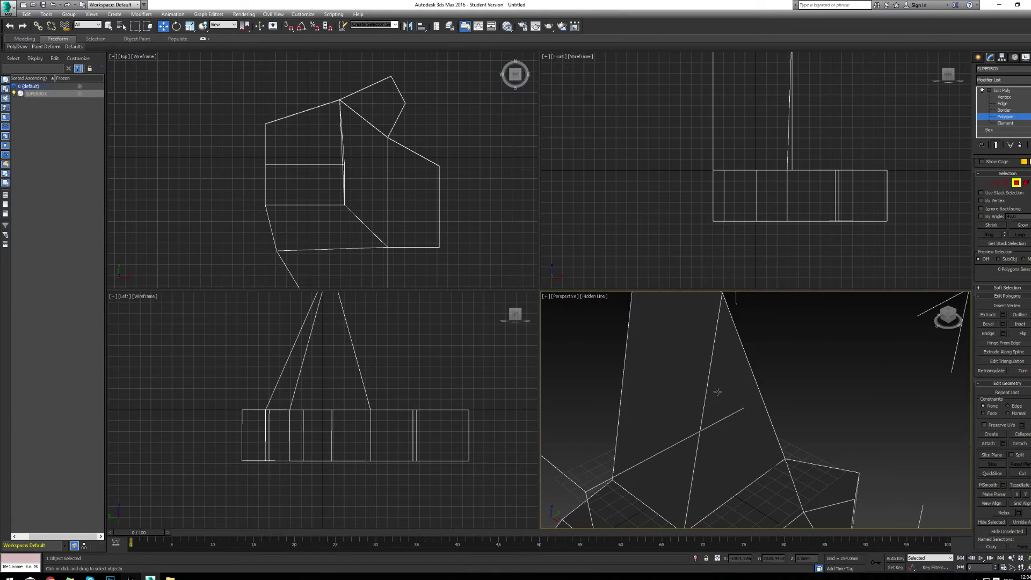
pyautogui.scroll(-2, 770, 373)
pyautogui.keyDown('alt'); pyautogui.moveTo(741, 374); pyautogui.dragTo(701, 344, button='middle'); pyautogui.keyUp('alt')
pyautogui.moveTo(734, 380); pyautogui.dragTo(733, 388, button='middle')
pyautogui.scroll(3, 736, 389)
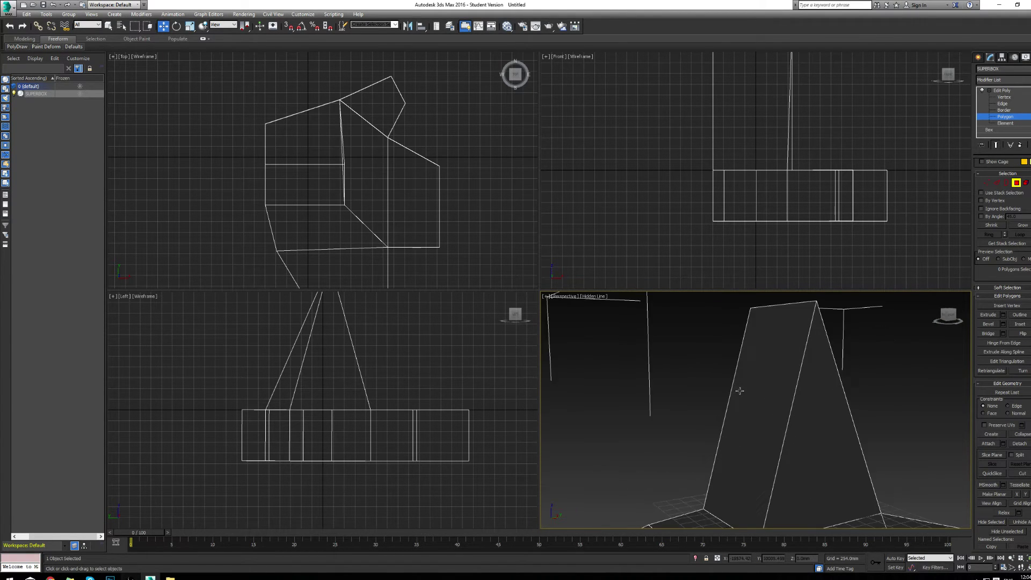
pyautogui.moveTo(933, 483); pyautogui.dragTo(895, 457, button='middle')
# - Try to position a slice plane across the upper part of the tower and undo the attempt
pyautogui.click(991, 455)
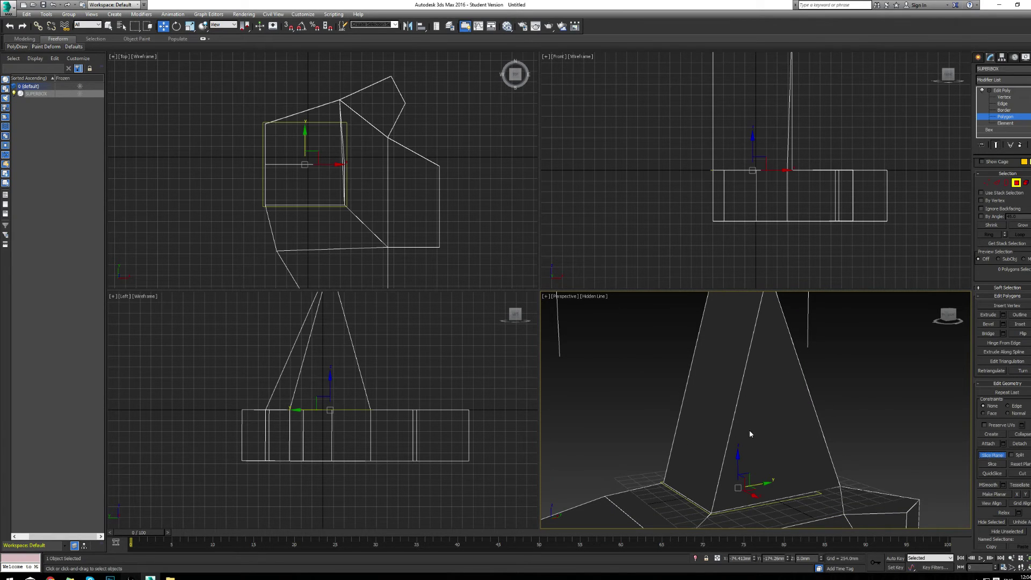
pyautogui.moveTo(737, 462); pyautogui.dragTo(749, 317)
pyautogui.moveTo(699, 358); pyautogui.dragTo(701, 377, button='middle')
pyautogui.moveTo(622, 340); pyautogui.dragTo(697, 375)
pyautogui.click(988, 455)
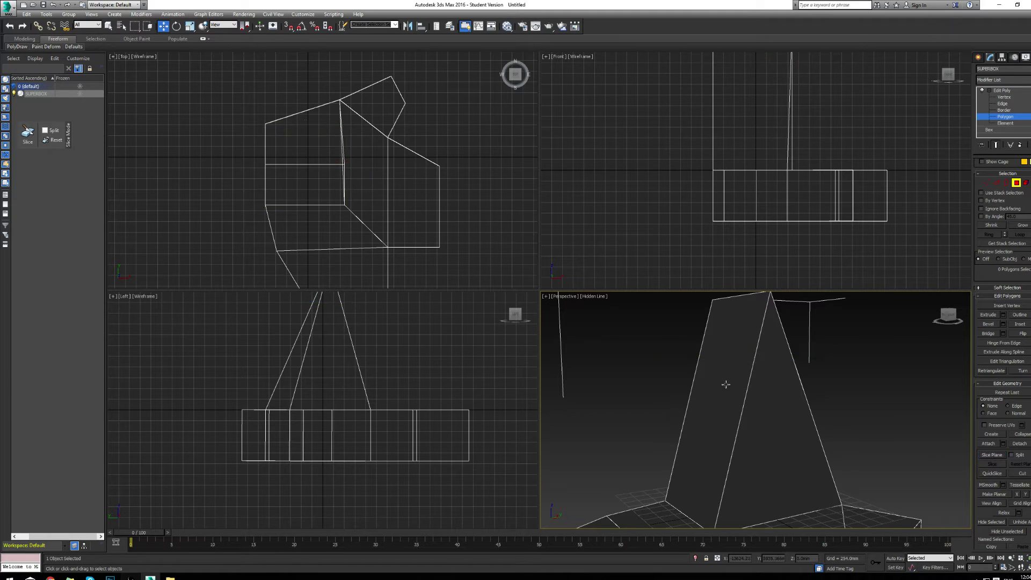
pyautogui.hotkey('ctrl', 'z')
# - Lower the slice plane to a height of about 2320 mm on the tower and slice the selected tower faces there
pyautogui.click(991, 454)
pyautogui.keyDown('alt'); pyautogui.moveTo(775, 407); pyautogui.dragTo(758, 385, button='middle'); pyautogui.keyUp('alt')
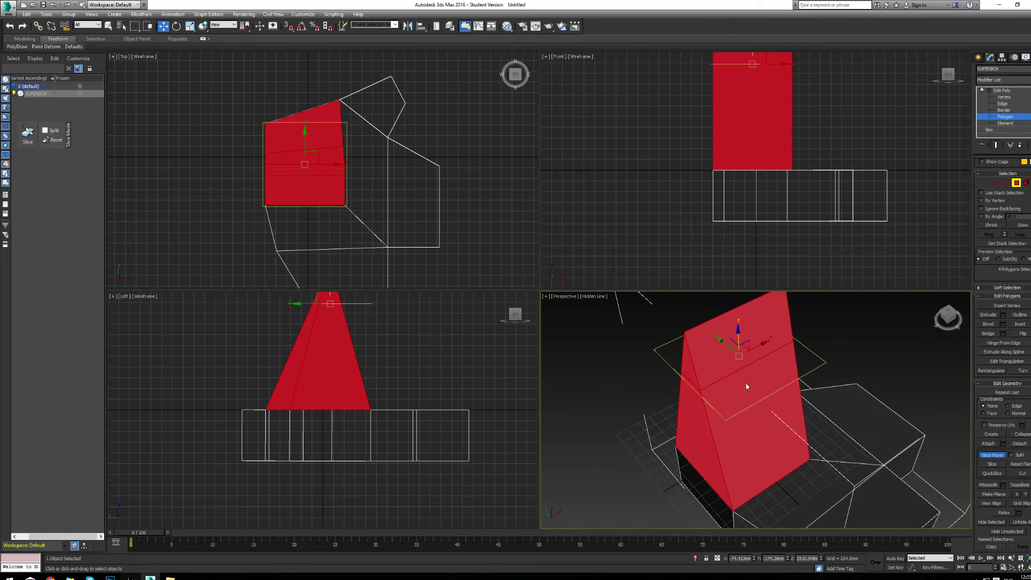
pyautogui.scroll(2, 757, 383)
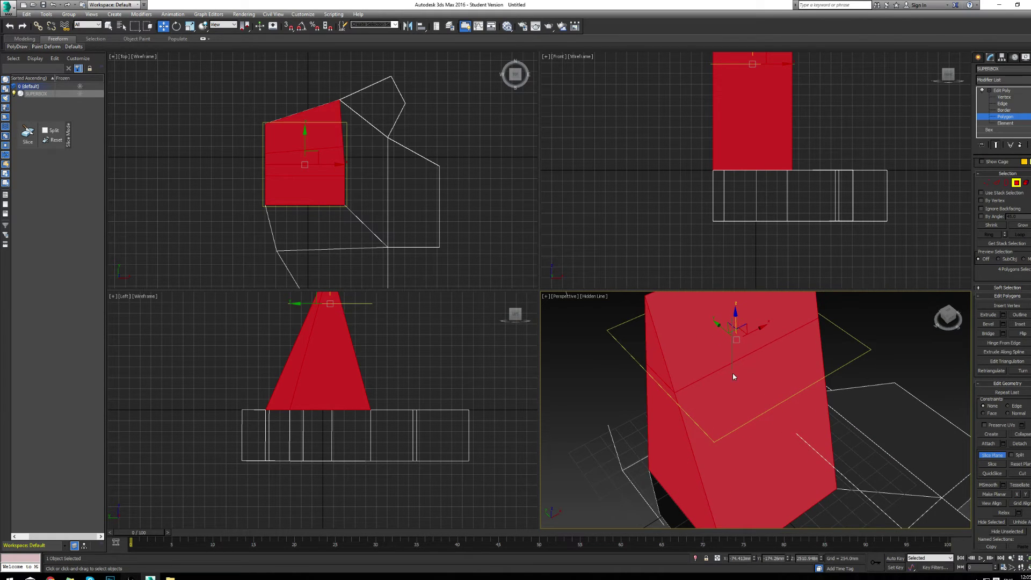
pyautogui.moveTo(735, 318)
pyautogui.mouseDown()
pyautogui.moveTo(736, 305)
pyautogui.moveTo(735, 335)
pyautogui.moveTo(736, 325)
pyautogui.mouseUp()
pyautogui.keyDown('alt'); pyautogui.moveTo(762, 418); pyautogui.dragTo(674, 395, button='middle'); pyautogui.keyUp('alt')
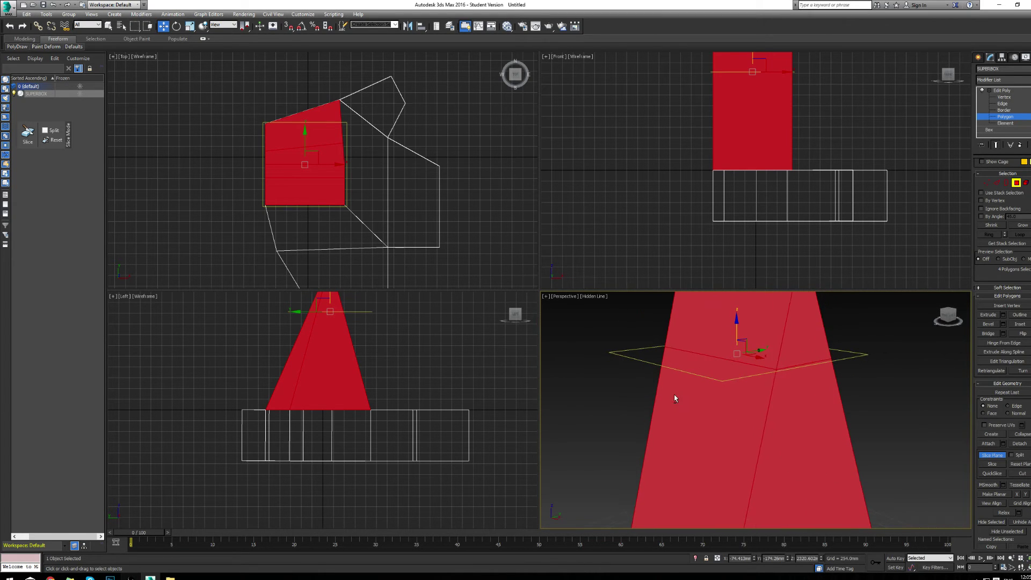
pyautogui.click(992, 464)
pyautogui.click(994, 456)
pyautogui.click(879, 378)
# - Use Cut to add an edge across two adjacent tower faces below the sliced line
pyautogui.scroll(-2, 825, 388)
pyautogui.moveTo(807, 384)
pyautogui.keyDown('alt'); pyautogui.mouseDown(button='middle')
pyautogui.moveTo(778, 385)
pyautogui.moveTo(792, 384)
pyautogui.moveTo(801, 400)
pyautogui.mouseUp(button='middle'); pyautogui.keyUp('alt')
pyautogui.scroll(4, 801, 400)
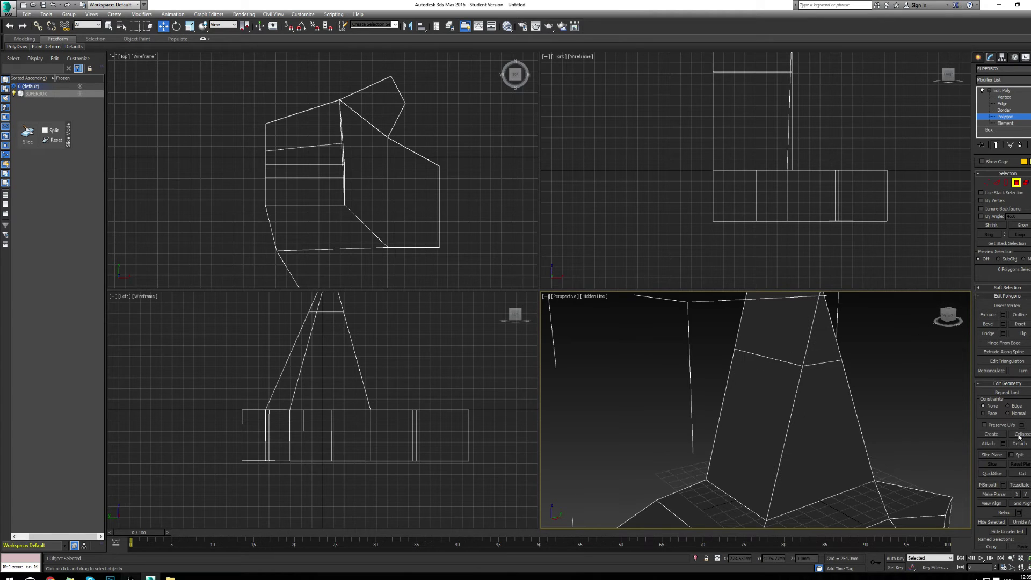
pyautogui.click(1020, 473)
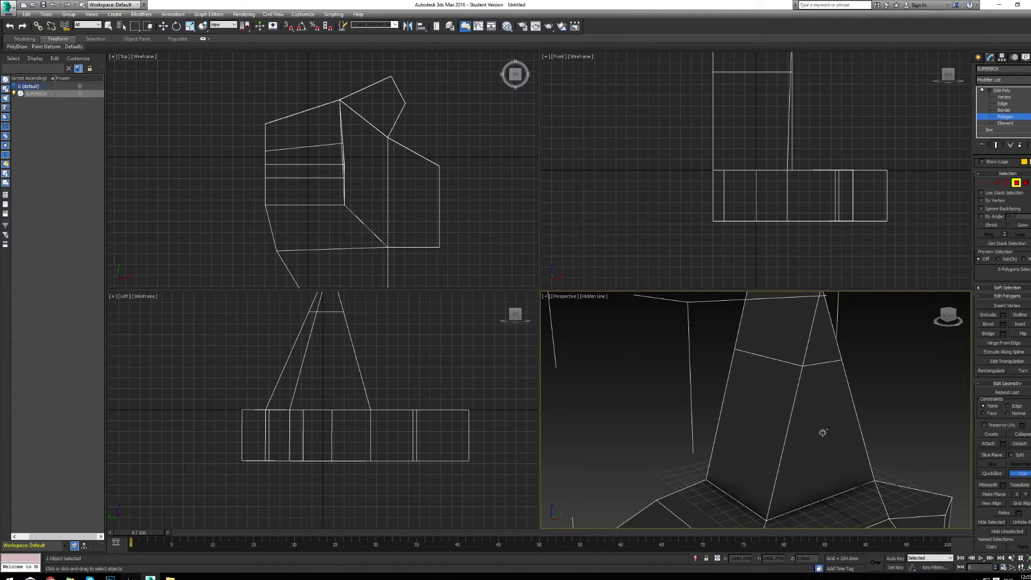
pyautogui.click(723, 398)
pyautogui.click(787, 427)
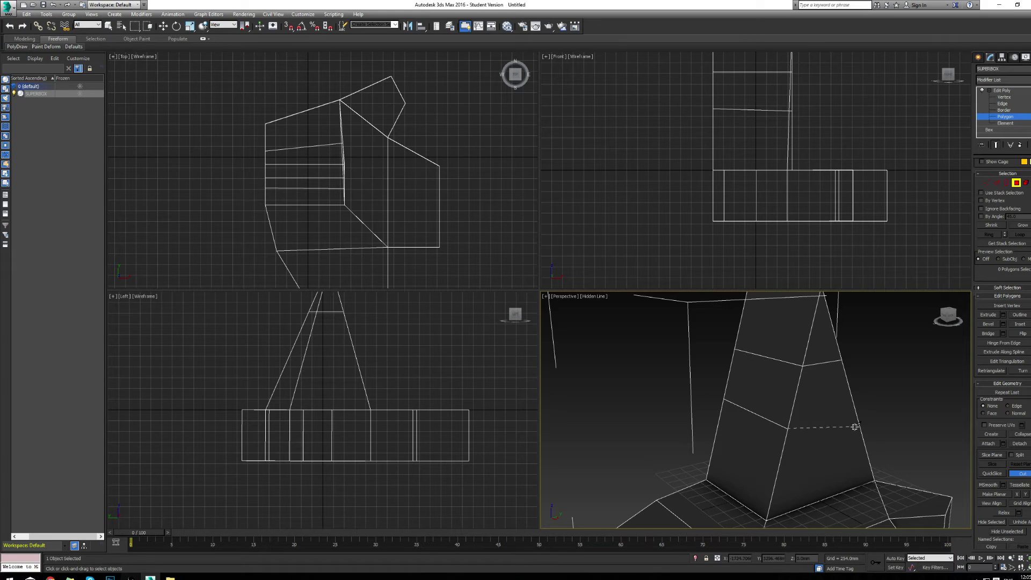
pyautogui.click(858, 417)
# - Continue the cut across the other two tower faces to close the edge ring around the tower
pyautogui.keyDown('alt'); pyautogui.moveTo(858, 419); pyautogui.dragTo(749, 410, button='middle'); pyautogui.keyUp('alt')
pyautogui.click(816, 434)
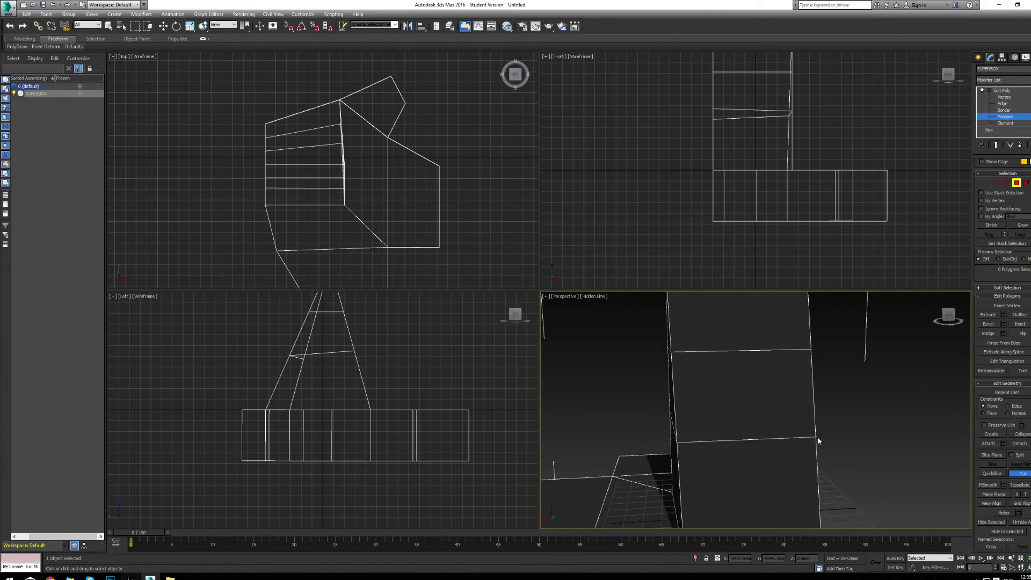
pyautogui.scroll(-3, 827, 447)
pyautogui.keyDown('alt'); pyautogui.moveTo(829, 450); pyautogui.dragTo(787, 446, button='middle'); pyautogui.keyUp('alt')
pyautogui.keyDown('alt'); pyautogui.moveTo(665, 424); pyautogui.dragTo(769, 439, button='middle'); pyautogui.keyUp('alt')
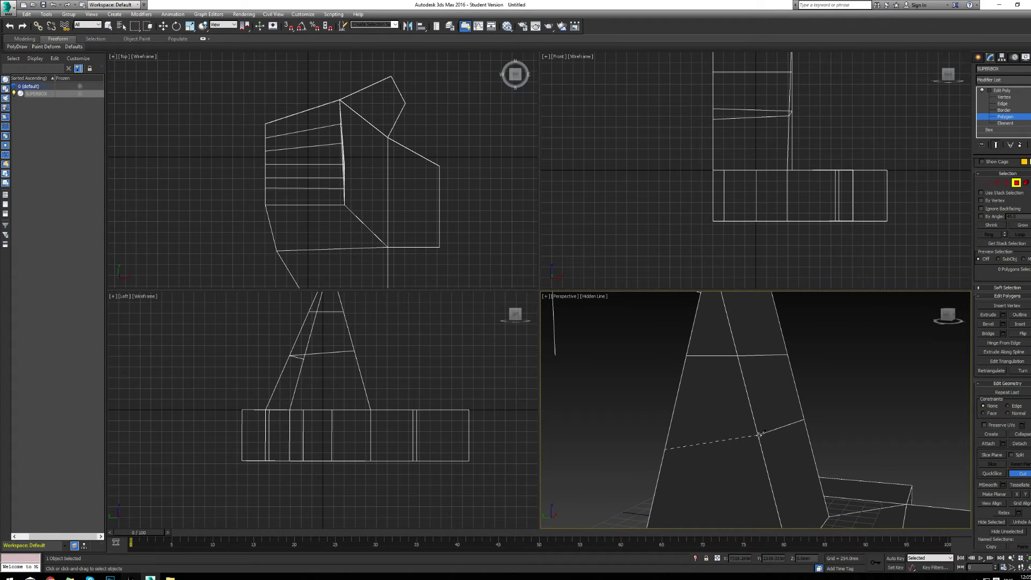
pyautogui.click(759, 434)
# - Cut a closed four-sided outline into the lower section of one tower side face
pyautogui.keyDown('alt'); pyautogui.moveTo(811, 454); pyautogui.dragTo(752, 453, button='middle'); pyautogui.keyUp('alt')
pyautogui.click(796, 448)
pyautogui.click(837, 443)
pyautogui.click(856, 462)
pyautogui.click(803, 474)
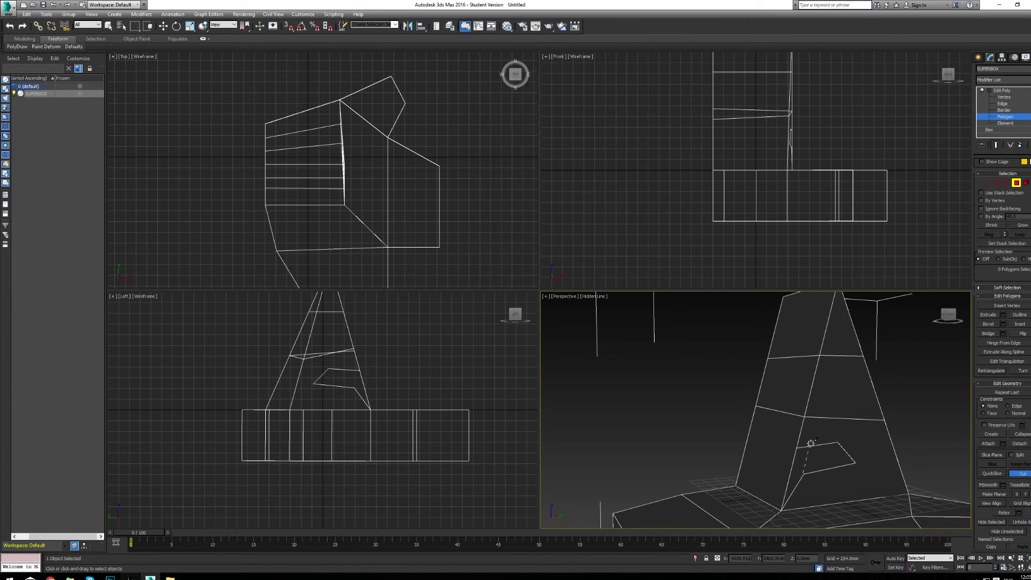
pyautogui.click(810, 445)
pyautogui.keyDown('alt'); pyautogui.moveTo(810, 445); pyautogui.dragTo(848, 443, button='middle'); pyautogui.keyUp('alt')
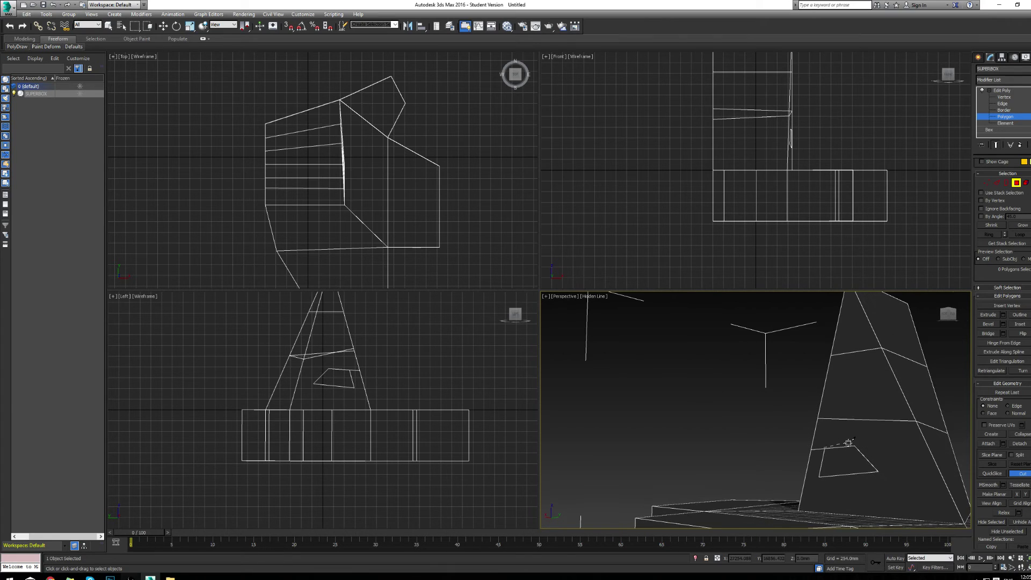
pyautogui.keyDown('alt'); pyautogui.moveTo(907, 476); pyautogui.dragTo(888, 463, button='middle'); pyautogui.keyUp('alt')
# - Cut connecting edges from the corners of the four-sided outline to the corners of the surrounding tower face
pyautogui.click(805, 474)
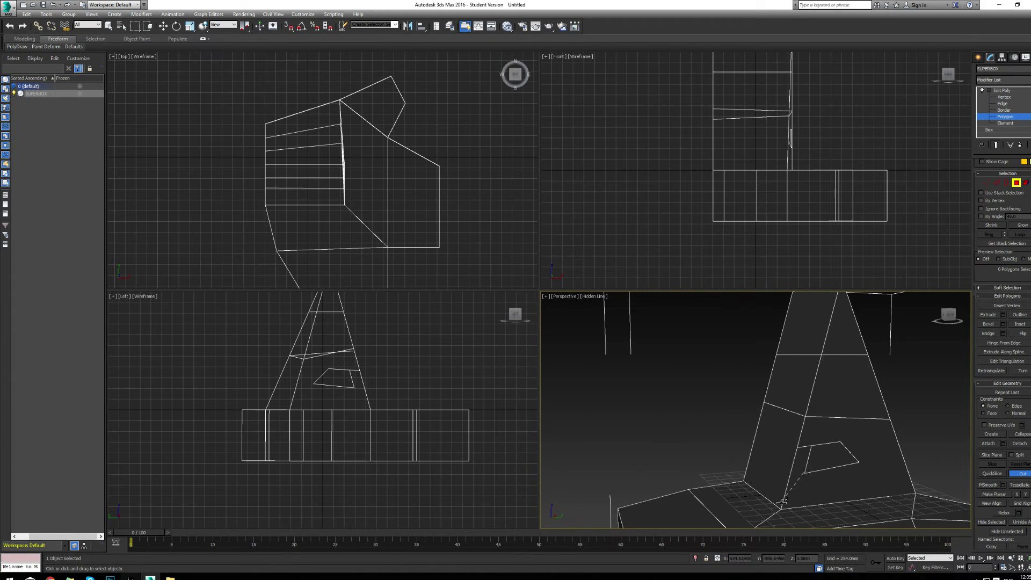
pyautogui.click(782, 508)
pyautogui.click(888, 420)
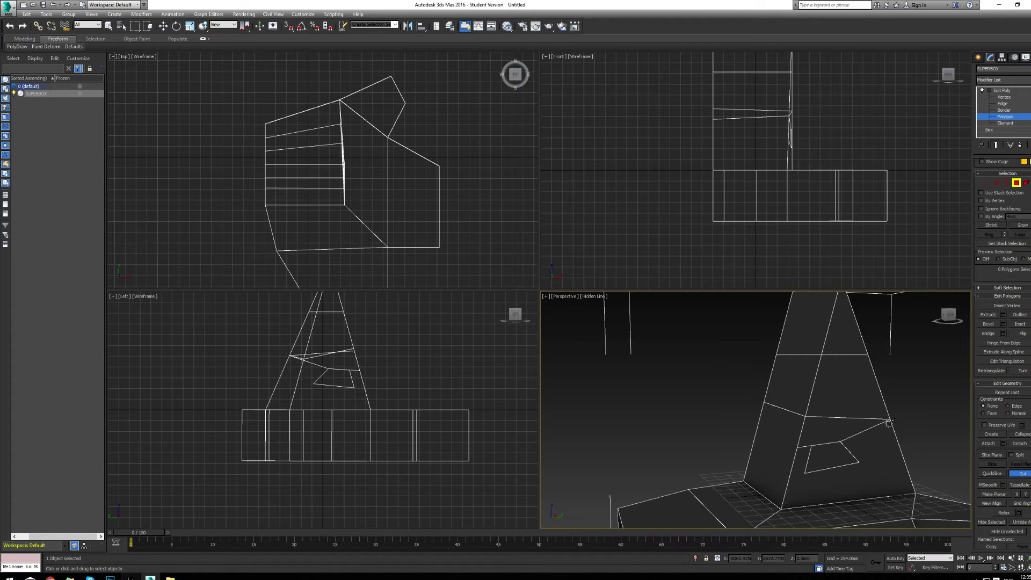
pyautogui.click(858, 460)
pyautogui.click(915, 493)
pyautogui.rightClick(852, 454)
# - Select the polygons around the cut outline one after another to examine how the tower side is divided
pyautogui.click(863, 446)
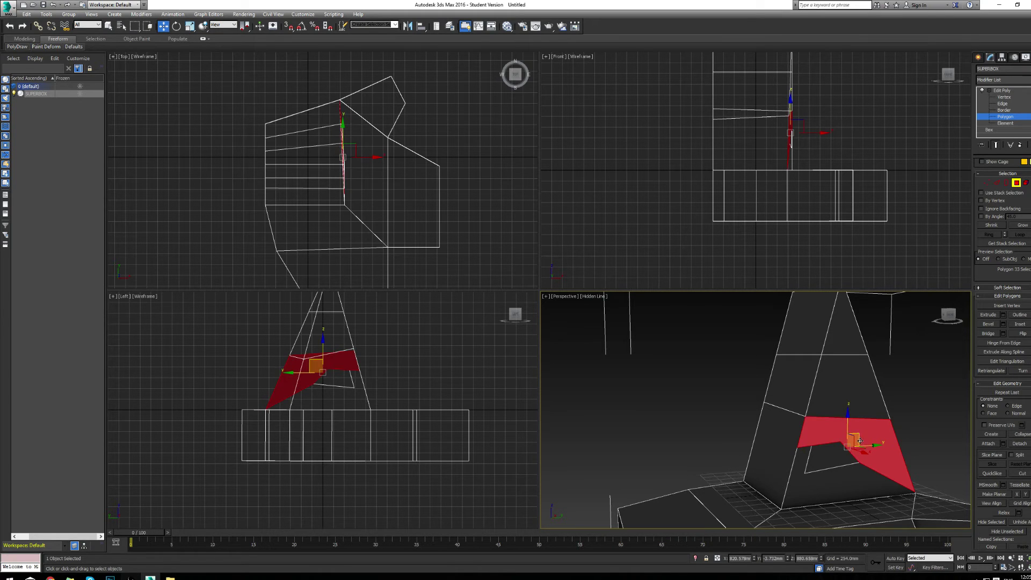
pyautogui.click(837, 458)
pyautogui.click(851, 480)
pyautogui.moveTo(923, 435)
pyautogui.keyDown('alt'); pyautogui.mouseDown(button='middle')
pyautogui.moveTo(895, 444)
pyautogui.moveTo(926, 416)
pyautogui.mouseUp(button='middle'); pyautogui.keyUp('alt')
pyautogui.click(917, 413)
pyautogui.keyDown('alt'); pyautogui.moveTo(814, 421); pyautogui.dragTo(905, 425, button='middle'); pyautogui.keyUp('alt')
pyautogui.keyDown('alt'); pyautogui.moveTo(871, 371); pyautogui.dragTo(743, 369, button='middle'); pyautogui.keyUp('alt')
pyautogui.keyDown('alt'); pyautogui.moveTo(916, 392); pyautogui.dragTo(754, 396, button='middle'); pyautogui.keyUp('alt')
pyautogui.scroll(-3, 777, 441)
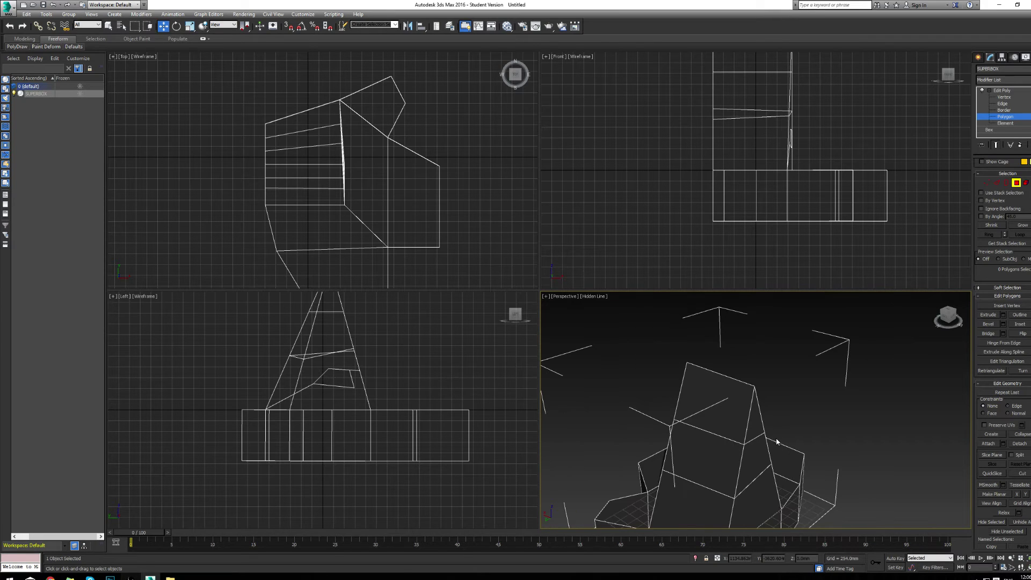
# - Set the perspective view to Realistic shading and move the polygon inside the cut outline outward from the tower
pyautogui.click(593, 299)
pyautogui.click(612, 306)
pyautogui.moveTo(728, 403)
pyautogui.keyDown('alt'); pyautogui.mouseDown(button='middle')
pyautogui.moveTo(743, 378)
pyautogui.moveTo(852, 361)
pyautogui.moveTo(854, 376)
pyautogui.mouseUp(button='middle'); pyautogui.keyUp('alt')
pyautogui.click(725, 399)
pyautogui.moveTo(724, 411); pyautogui.dragTo(734, 415)
pyautogui.click(828, 382)
pyautogui.keyDown('alt'); pyautogui.moveTo(828, 383); pyautogui.dragTo(739, 388, button='middle'); pyautogui.keyUp('alt')
pyautogui.scroll(5, 741, 408)
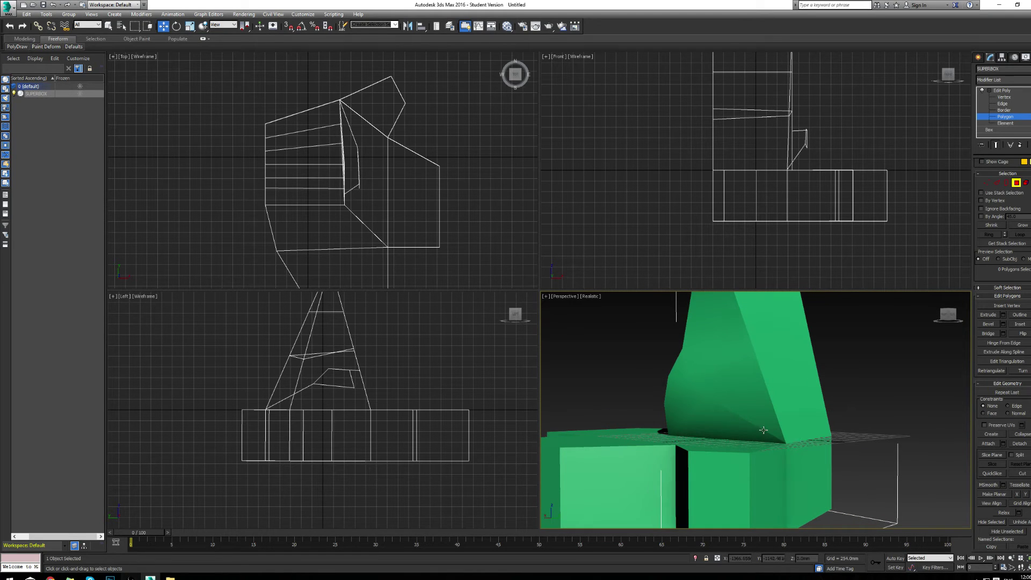
# - Maximize the perspective viewport and select the polygon inside the cut outline on the tower side
pyautogui.keyDown('alt'); pyautogui.moveTo(753, 427); pyautogui.dragTo(805, 397, button='middle'); pyautogui.keyUp('alt')
pyautogui.click(544, 296)
pyautogui.click(580, 301)
pyautogui.moveTo(542, 348)
pyautogui.mouseDown(button='middle')
pyautogui.moveTo(490, 320)
pyautogui.moveTo(491, 332)
pyautogui.moveTo(497, 322)
pyautogui.moveTo(544, 348)
pyautogui.mouseUp(button='middle')
pyautogui.click(539, 311)
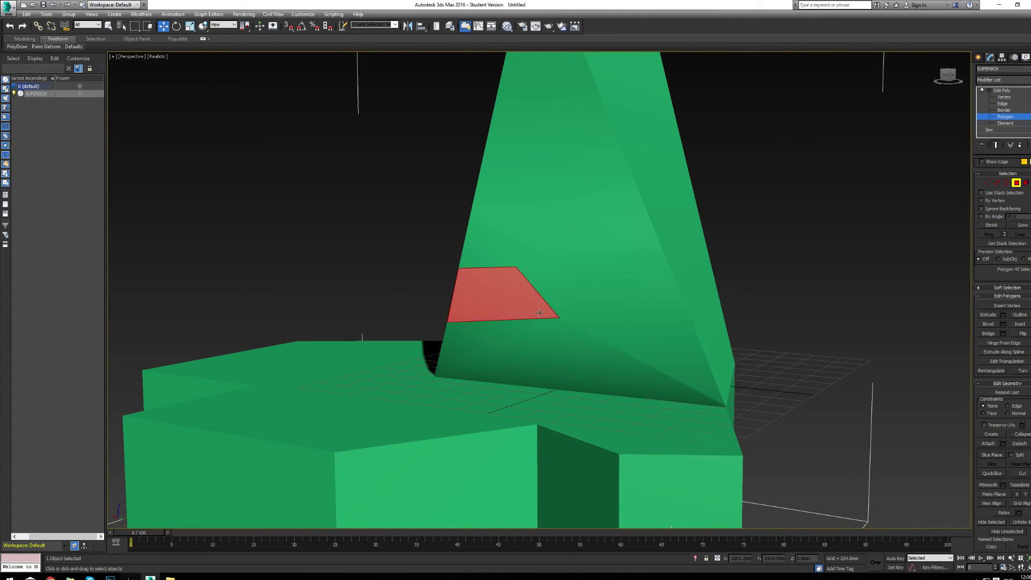
# - Select the tower side polygons above, beside and below the cut outline individually to examine the face layout
pyautogui.click(558, 196)
pyautogui.moveTo(558, 196); pyautogui.dragTo(560, 321, button='middle')
pyautogui.click(661, 261)
pyautogui.click(624, 145)
pyautogui.click(558, 161)
pyautogui.click(647, 279)
pyautogui.click(631, 394)
pyautogui.click(553, 458)
pyautogui.click(538, 401)
pyautogui.click(617, 416)
pyautogui.click(532, 455)
pyautogui.click(540, 400)
pyautogui.click(610, 370)
# - Extrude the polygon inside the cut outline inward to make a recess in the tower side
pyautogui.click(528, 407)
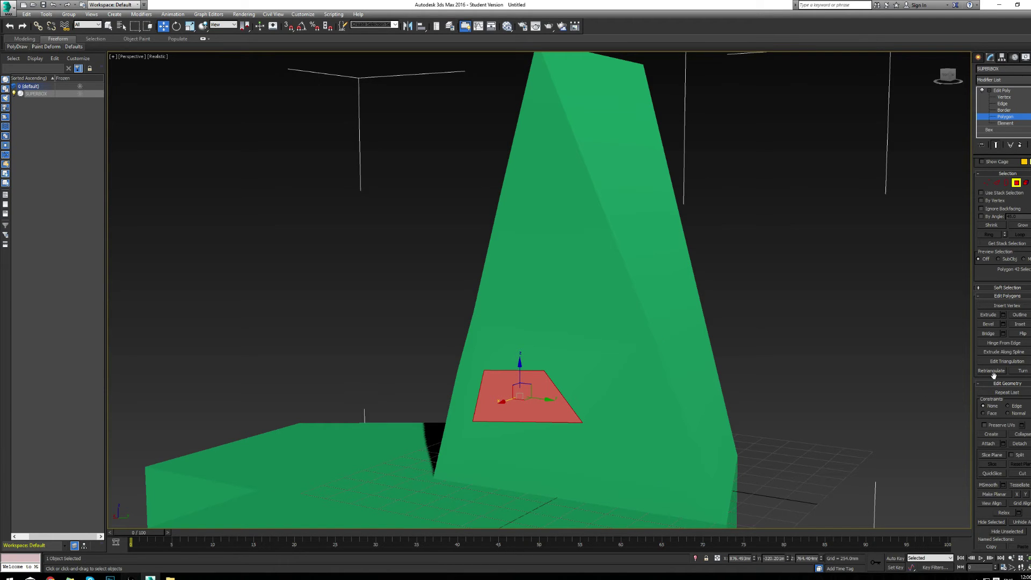
pyautogui.click(990, 317)
pyautogui.moveTo(550, 405); pyautogui.dragTo(817, 350)
# - Extrude the end polygon of the base's long wing outward, redoing it with a shorter length, and scale that end face down uniformly
pyautogui.keyDown('alt'); pyautogui.moveTo(817, 349); pyautogui.dragTo(860, 352, button='middle'); pyautogui.keyUp('alt')
pyautogui.keyDown('alt'); pyautogui.moveTo(877, 360); pyautogui.dragTo(665, 416, button='middle'); pyautogui.keyUp('alt')
pyautogui.moveTo(556, 412); pyautogui.dragTo(404, 339, button='middle')
pyautogui.click(513, 331)
pyautogui.click(434, 374)
pyautogui.moveTo(438, 321); pyautogui.dragTo(441, 168)
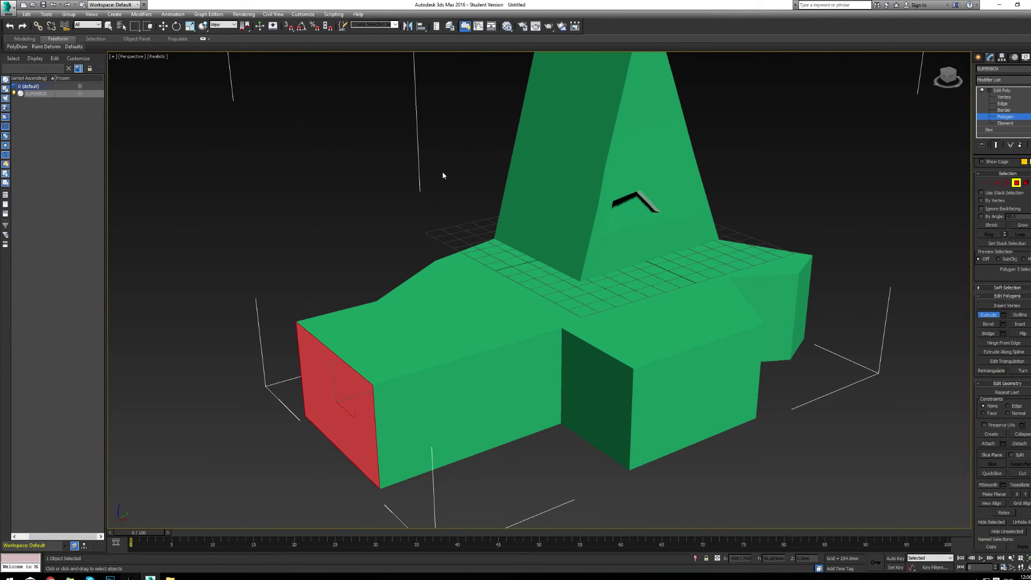
pyautogui.hotkey('ctrl', 'z')
pyautogui.keyDown('alt'); pyautogui.moveTo(405, 366); pyautogui.dragTo(433, 223, button='middle'); pyautogui.keyUp('alt')
pyautogui.press('r')
pyautogui.moveTo(360, 410); pyautogui.dragTo(345, 453)
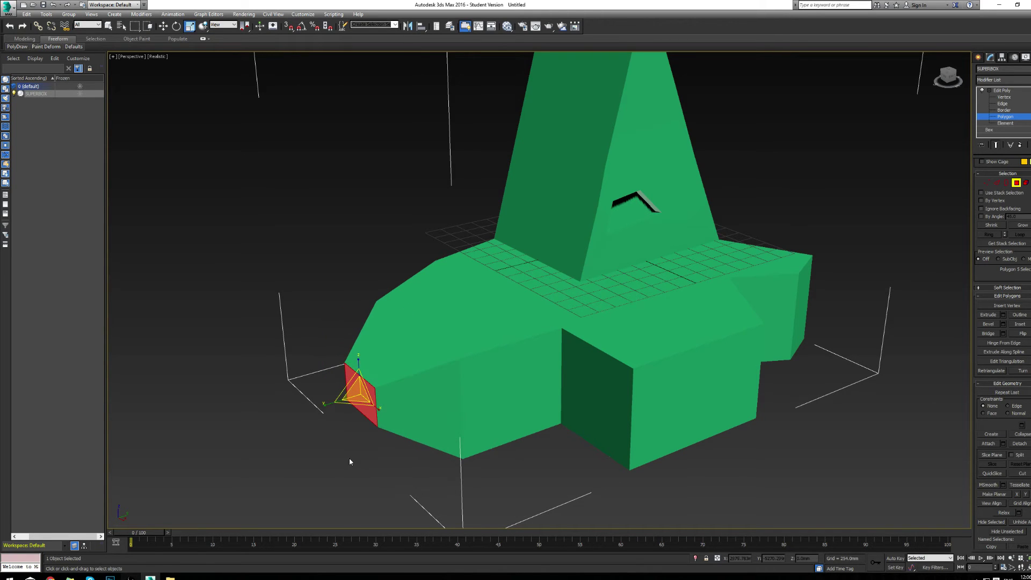
# - Extrude the scaled-down end polygon into a narrow neck and scale the outermost face up to form a flared end
pyautogui.click(988, 314)
pyautogui.moveTo(362, 400); pyautogui.dragTo(387, 258)
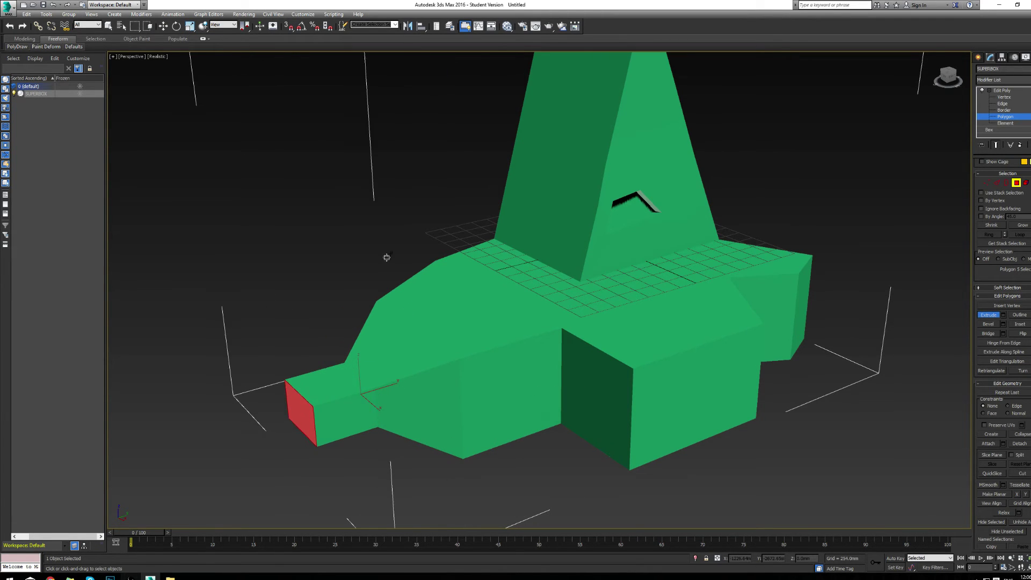
pyautogui.press('r')
pyautogui.moveTo(310, 407); pyautogui.dragTo(301, 317)
pyautogui.click(410, 246)
pyautogui.keyDown('alt'); pyautogui.moveTo(411, 246); pyautogui.dragTo(425, 347, button='middle'); pyautogui.keyUp('alt')
pyautogui.press('w')
pyautogui.click(551, 465)
pyautogui.click(503, 428)
pyautogui.moveTo(492, 396); pyautogui.dragTo(466, 415)
pyautogui.keyDown('alt'); pyautogui.click(488, 430); pyautogui.keyUp('alt')
pyautogui.keyDown('alt'); pyautogui.moveTo(488, 430); pyautogui.dragTo(470, 385, button='middle'); pyautogui.keyUp('alt')
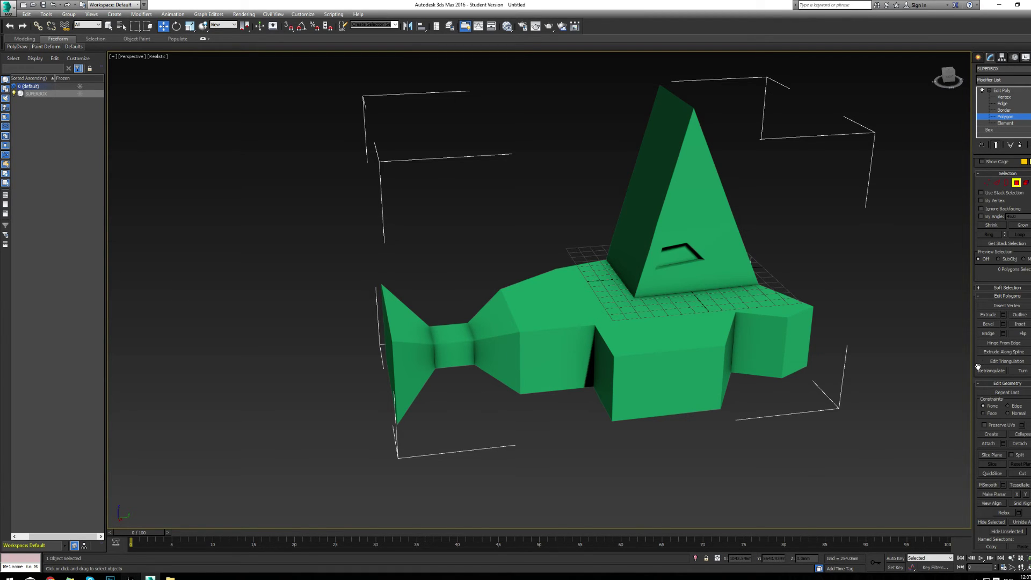
# - Bring up the polygon smoothing group settings and select several tower polygons to check which groups they belong to
pyautogui.moveTo(978, 370); pyautogui.dragTo(964, 86)
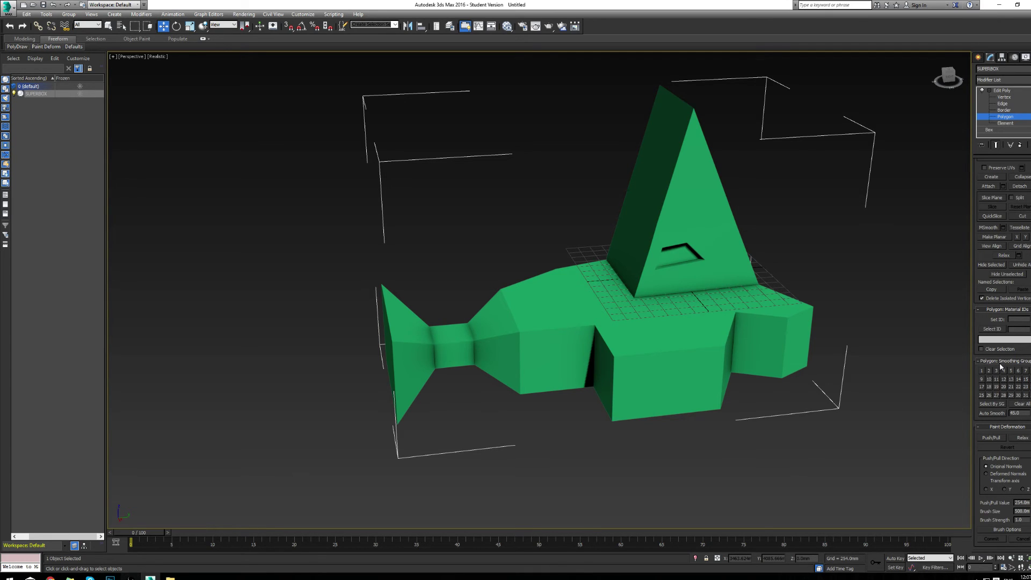
pyautogui.click(636, 239)
pyautogui.click(666, 162)
pyautogui.click(656, 198)
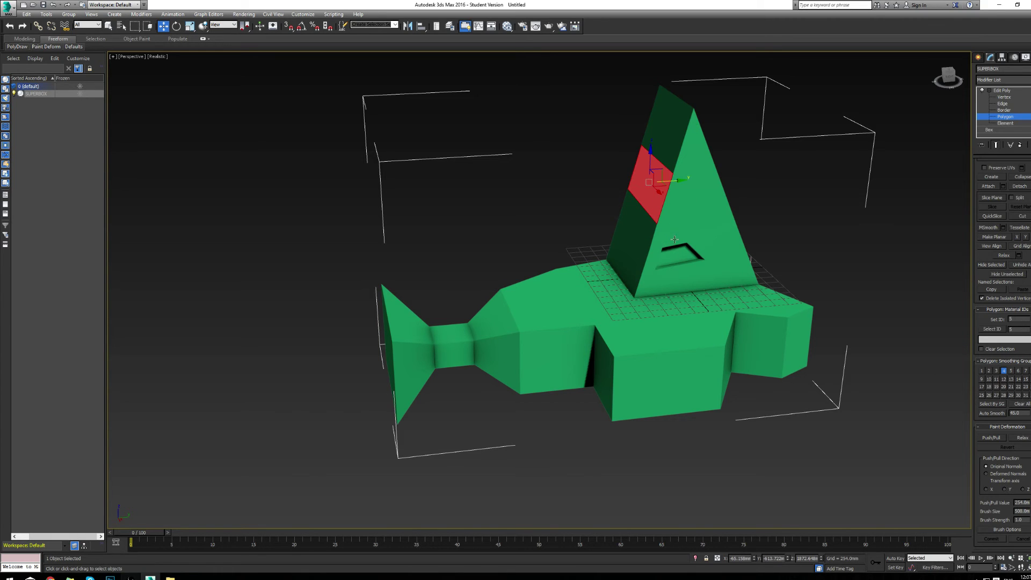
pyautogui.click(687, 205)
pyautogui.click(685, 153)
# - Select all polygons of the model and clear all their smoothing groups
pyautogui.moveTo(356, 98); pyautogui.dragTo(872, 487)
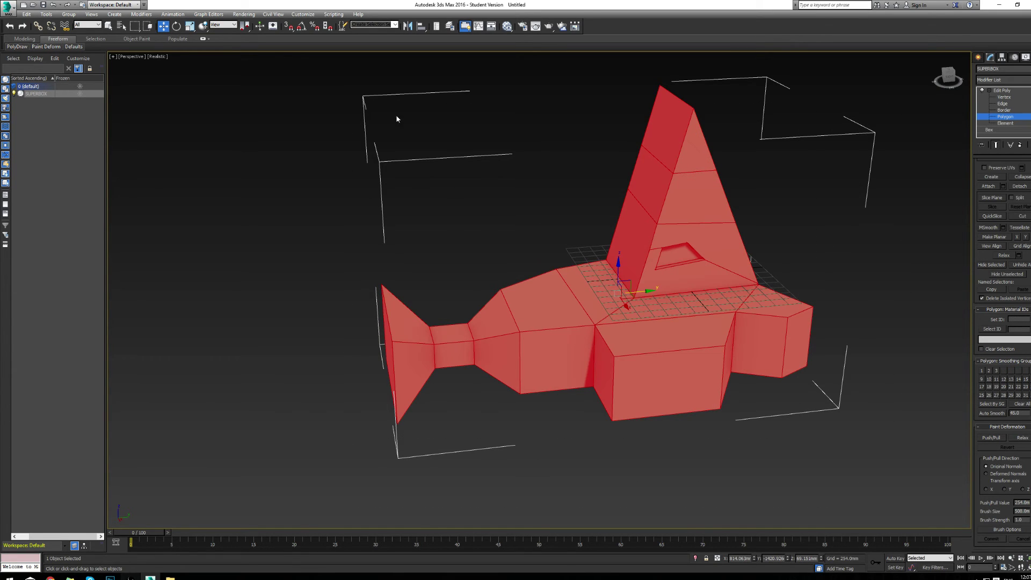
pyautogui.click(1022, 404)
pyautogui.click(457, 269)
# - Select individual polygons on the tower, wing and base to check their smoothing group assignments
pyautogui.click(693, 185)
pyautogui.click(662, 179)
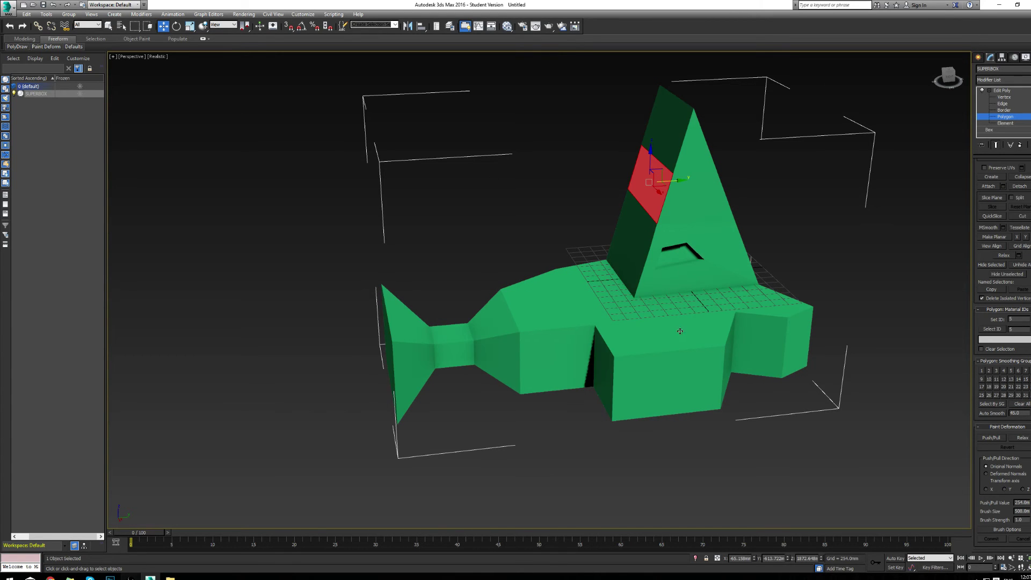
pyautogui.click(553, 300)
pyautogui.click(486, 317)
pyautogui.click(621, 370)
# - Select the polygons around the narrow neck and assign them to smoothing group 1
pyautogui.moveTo(483, 326)
pyautogui.keyDown('alt'); pyautogui.mouseDown(button='middle')
pyautogui.moveTo(469, 315)
pyautogui.moveTo(466, 327)
pyautogui.mouseUp(button='middle'); pyautogui.keyUp('alt')
pyautogui.click(466, 245)
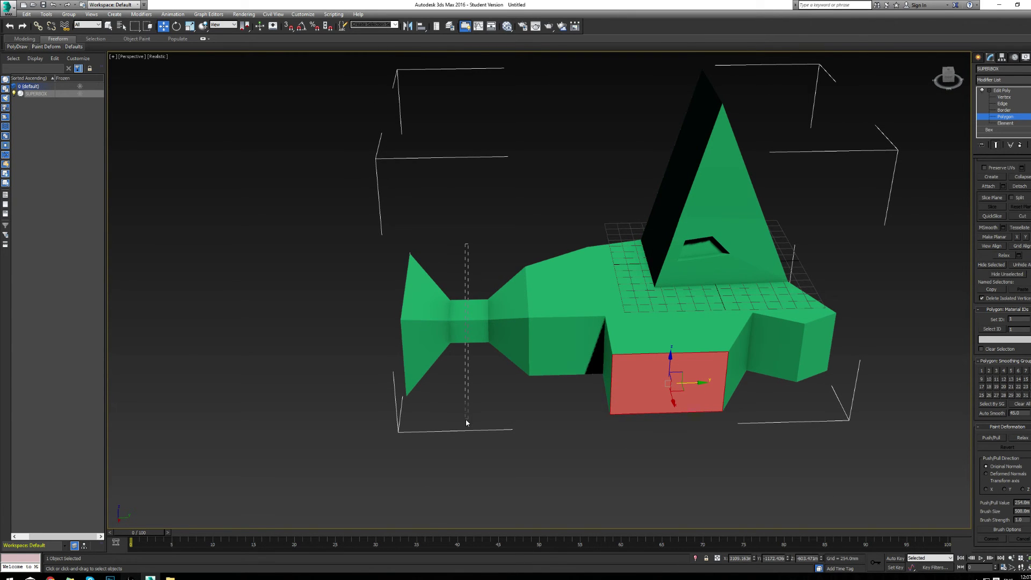
pyautogui.moveTo(466, 421); pyautogui.dragTo(468, 422)
pyautogui.keyDown('alt'); pyautogui.moveTo(506, 424); pyautogui.dragTo(659, 428, button='middle'); pyautogui.keyUp('alt')
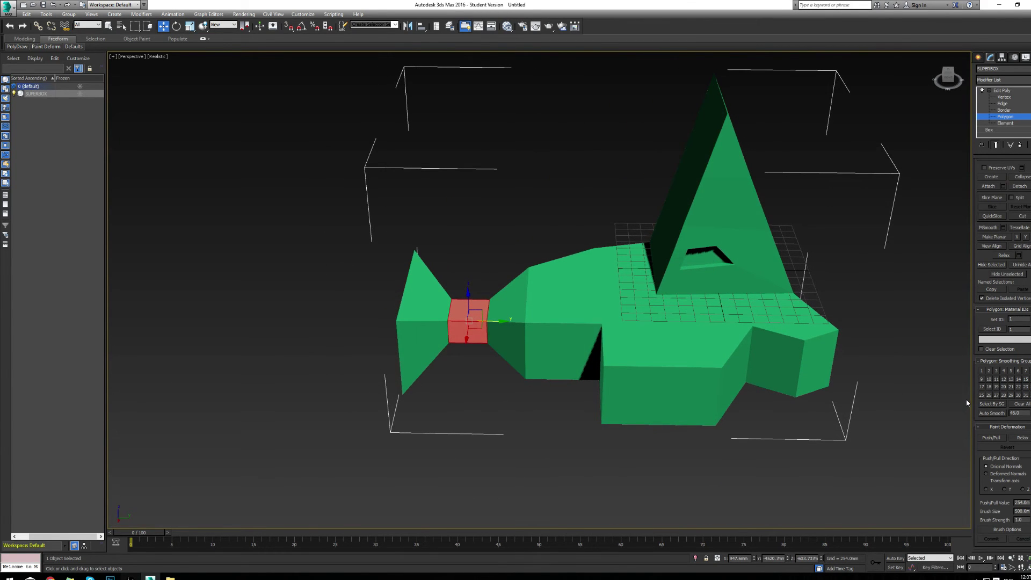
pyautogui.click(982, 371)
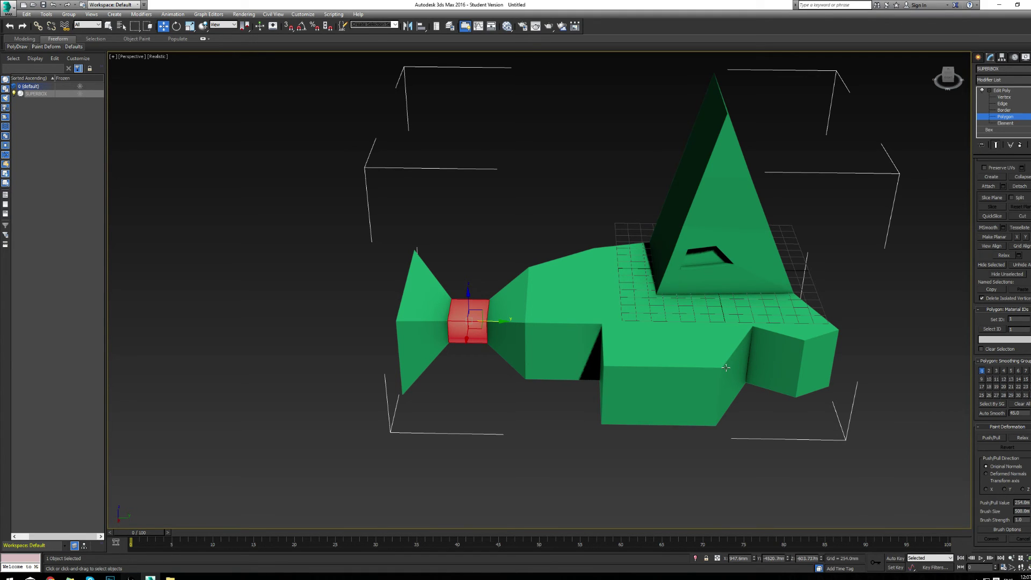
# - Compare the smoothing groups of a flared-end polygon and a neck polygon
pyautogui.click(422, 341)
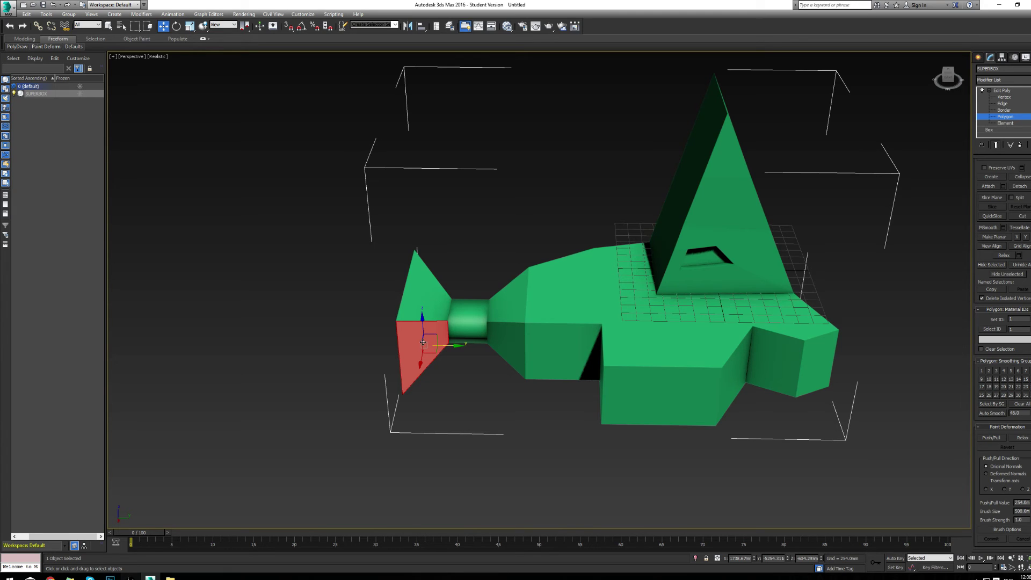
pyautogui.click(467, 319)
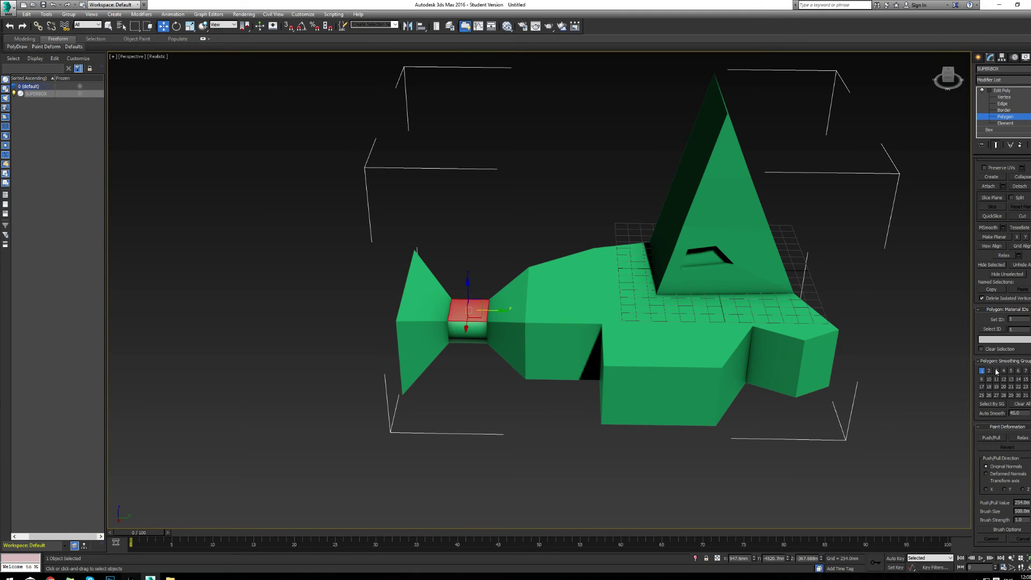
pyautogui.keyDown('alt'); pyautogui.moveTo(516, 311); pyautogui.dragTo(508, 317, button='middle'); pyautogui.keyUp('alt')
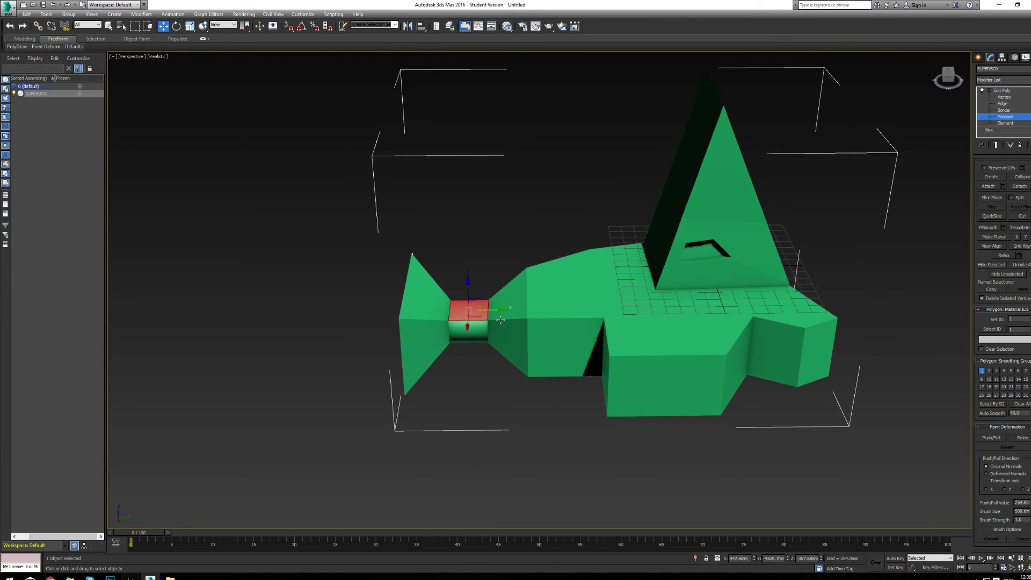
# - Try assigning smoothing group 1 to the polygons of the tapered section between the neck and the wing
pyautogui.click(510, 318)
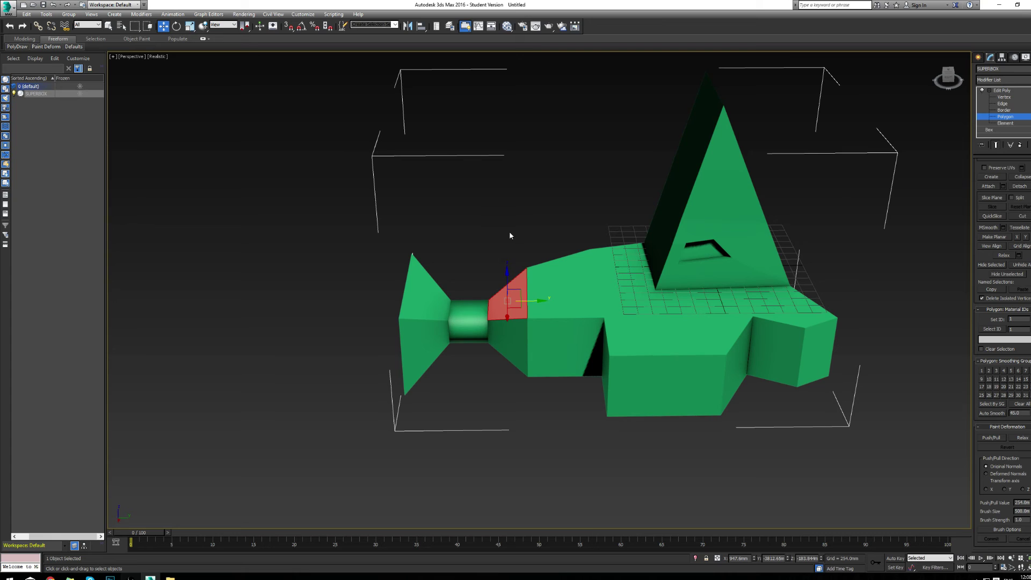
pyautogui.keyDown('ctrl'); pyautogui.click(507, 349); pyautogui.keyUp('ctrl')
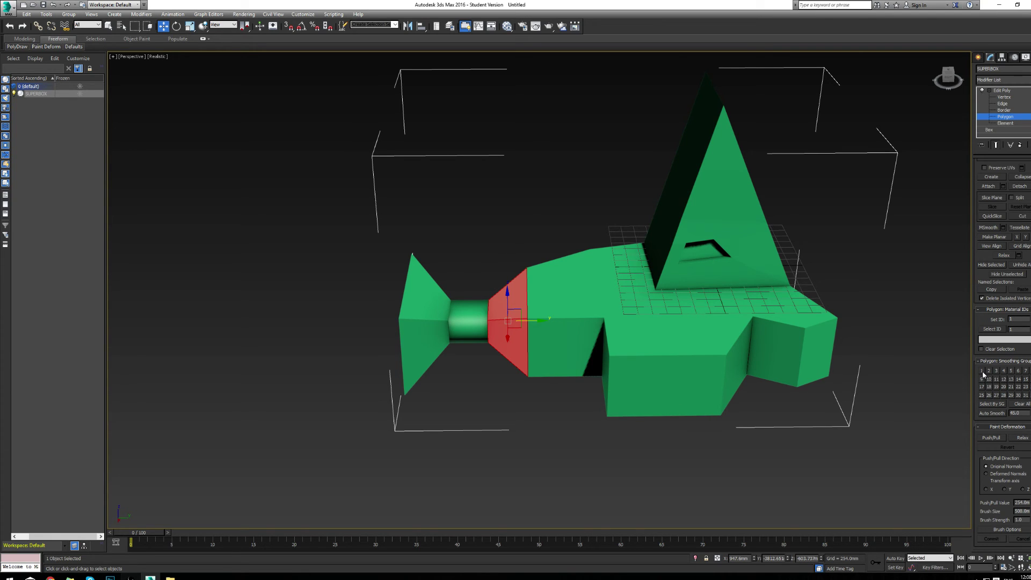
pyautogui.click(982, 371)
pyautogui.click(468, 402)
pyautogui.keyDown('alt'); pyautogui.moveTo(469, 402); pyautogui.dragTo(517, 368, button='middle'); pyautogui.keyUp('alt')
pyautogui.scroll(2, 505, 337)
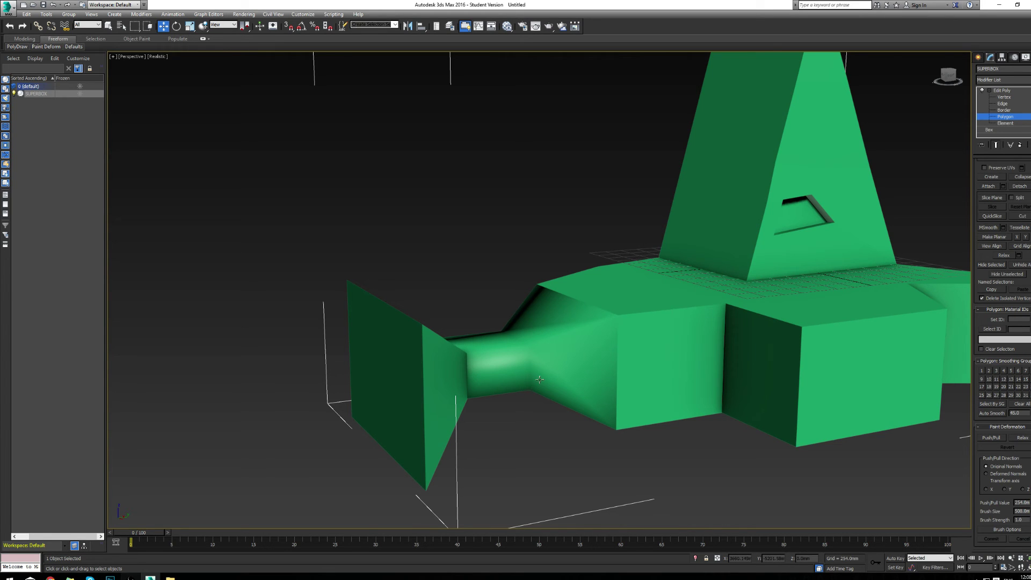
# - Undo the tapered section's group 1 assignment and put its polygons in smoothing group 2 instead
pyautogui.click(596, 369)
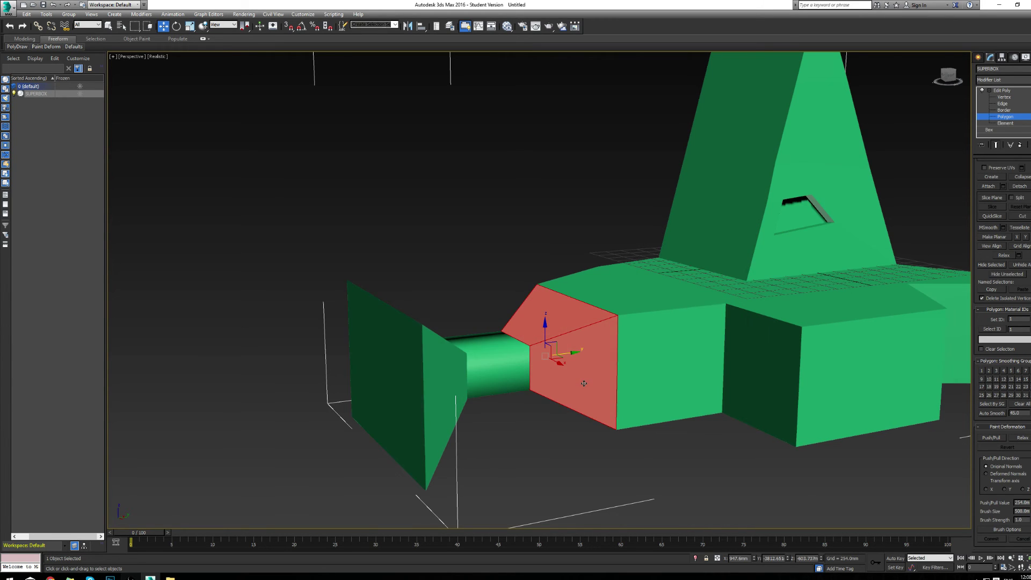
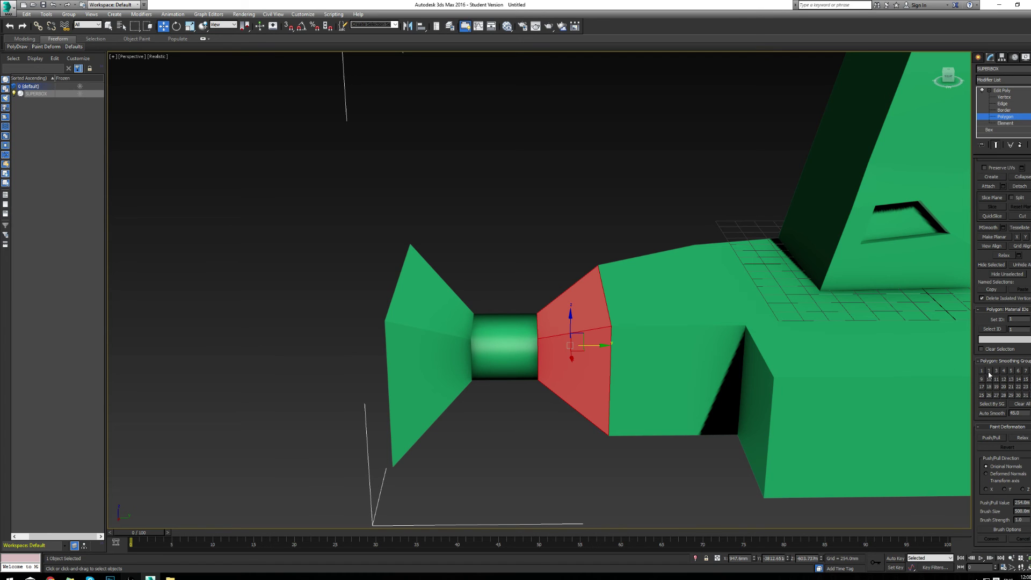
pyautogui.click(989, 372)
pyautogui.click(601, 215)
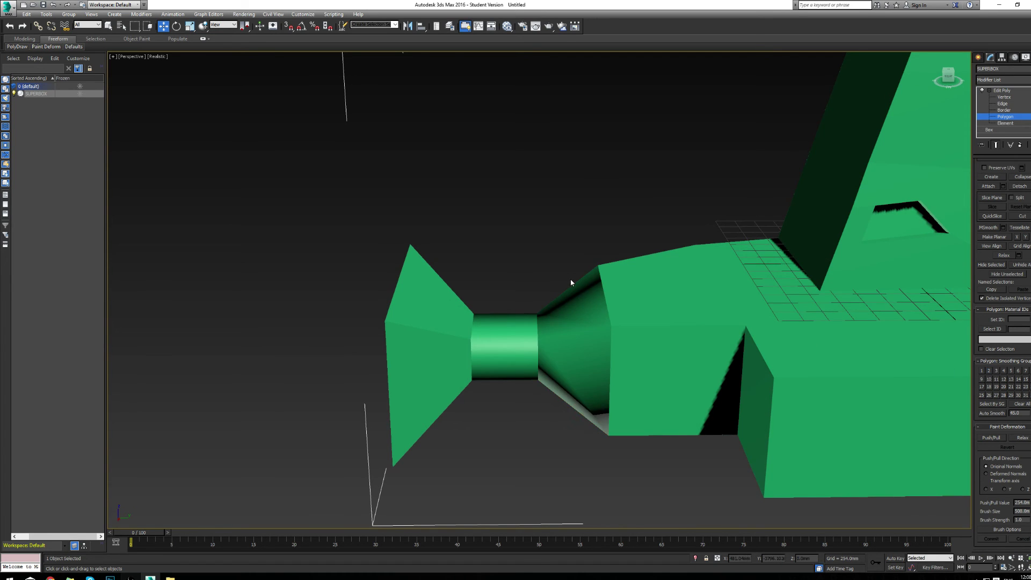
pyautogui.keyDown('alt'); pyautogui.moveTo(571, 278); pyautogui.dragTo(591, 265, button='middle'); pyautogui.keyUp('alt')
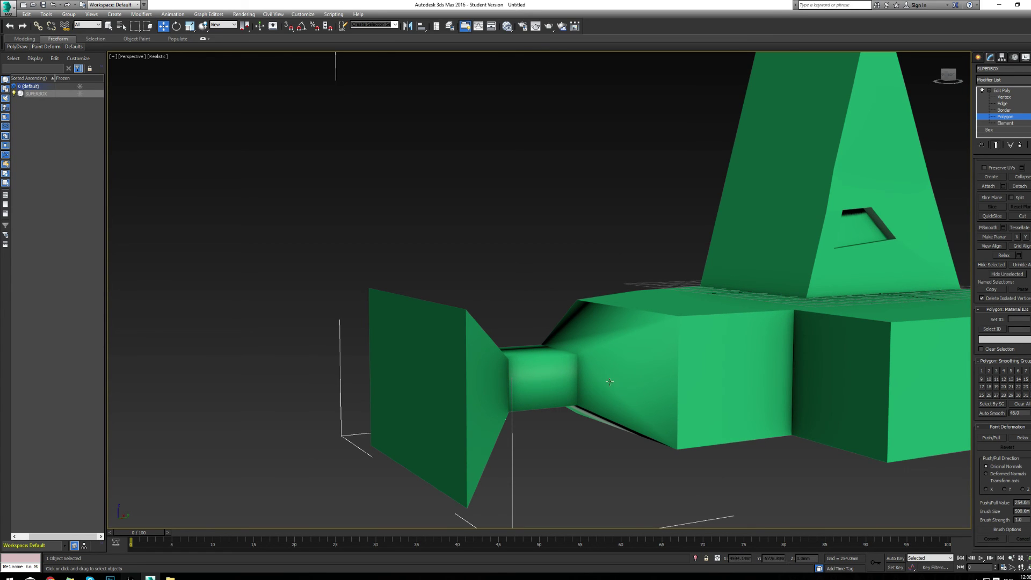
pyautogui.keyDown('alt'); pyautogui.moveTo(610, 339); pyautogui.dragTo(607, 359, button='middle'); pyautogui.keyUp('alt')
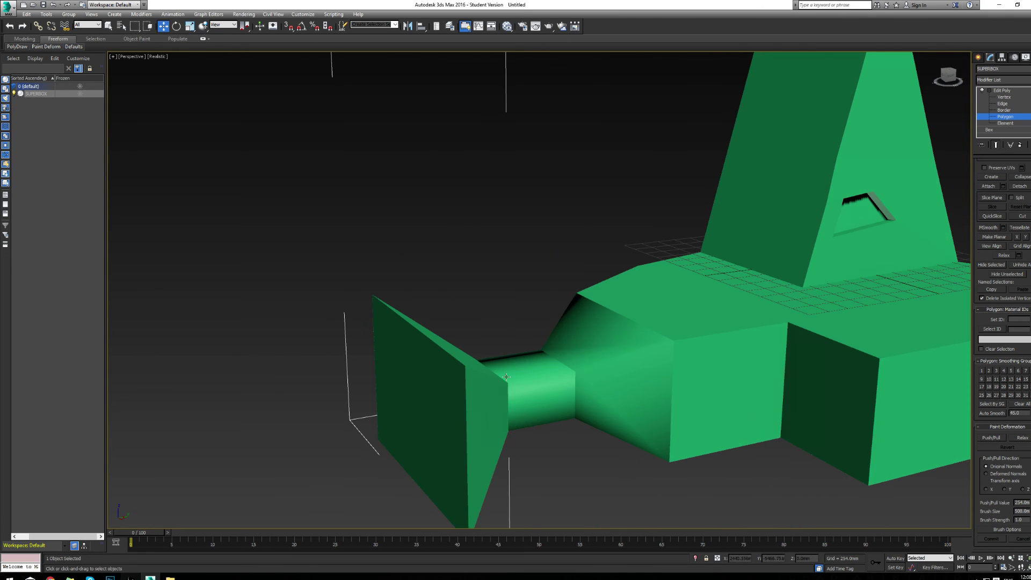
pyautogui.keyDown('alt'); pyautogui.moveTo(506, 376); pyautogui.dragTo(565, 366, button='middle'); pyautogui.keyUp('alt')
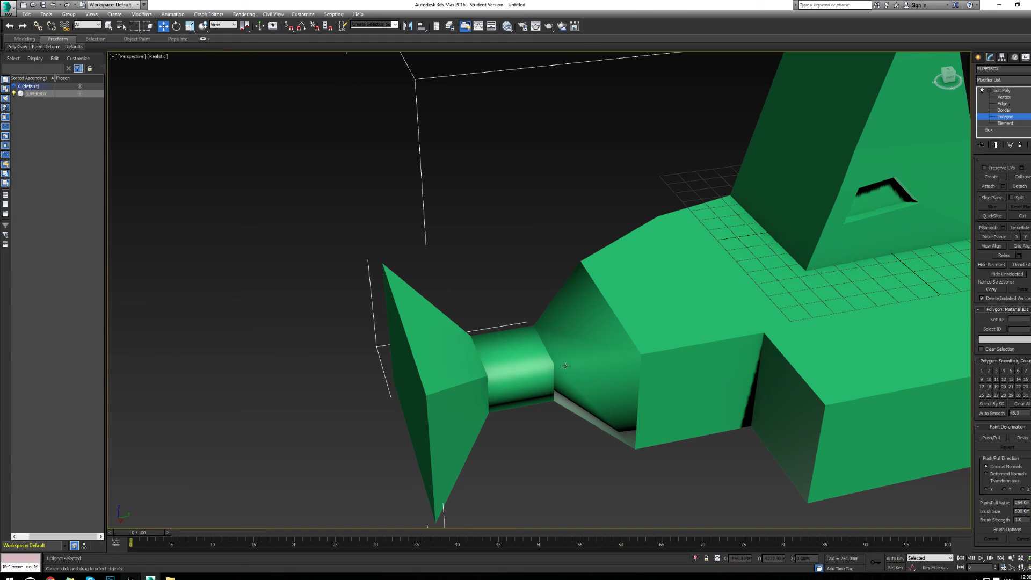
pyautogui.keyDown('alt'); pyautogui.moveTo(698, 404); pyautogui.dragTo(644, 379, button='middle'); pyautogui.keyUp('alt')
# - Try adding the polygons of the wing section behind the taper to smoothing group 2, and undo the assignment
pyautogui.click(656, 321)
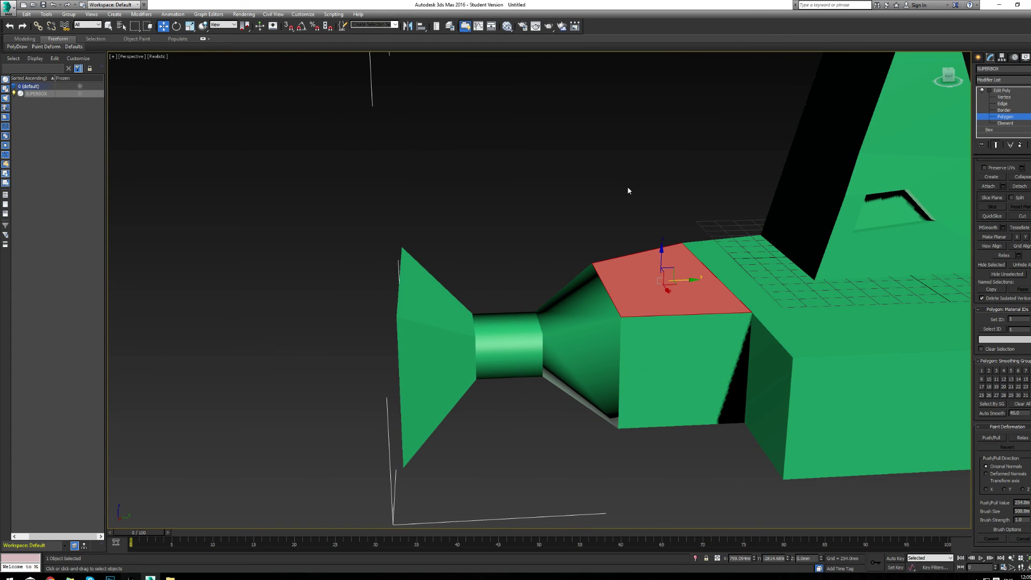
pyautogui.moveTo(631, 452); pyautogui.dragTo(633, 454)
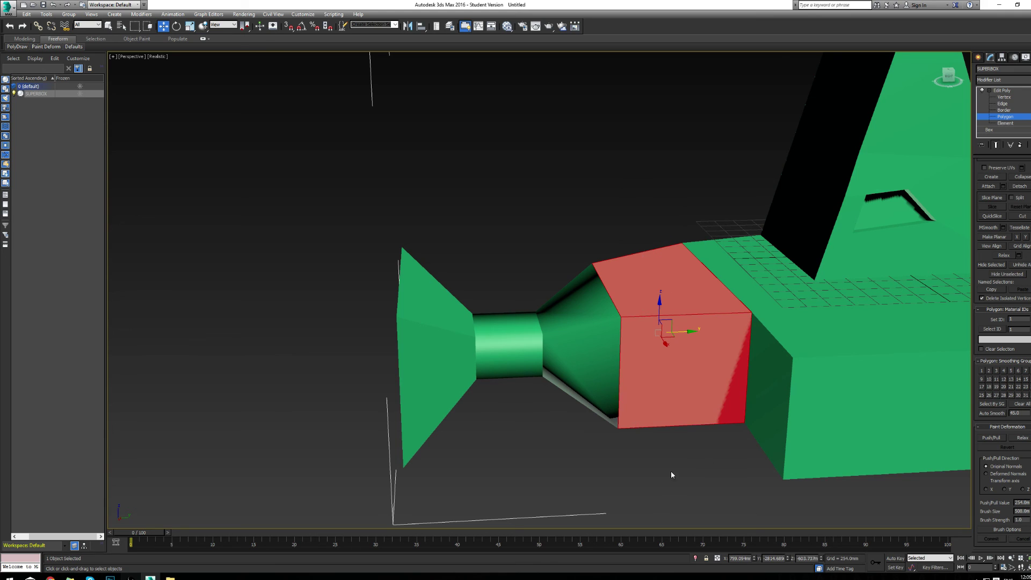
pyautogui.click(989, 374)
pyautogui.click(755, 463)
pyautogui.moveTo(666, 405)
pyautogui.keyDown('alt'); pyautogui.mouseDown(button='middle')
pyautogui.moveTo(688, 401)
pyautogui.moveTo(671, 401)
pyautogui.mouseUp(button='middle'); pyautogui.keyUp('alt')
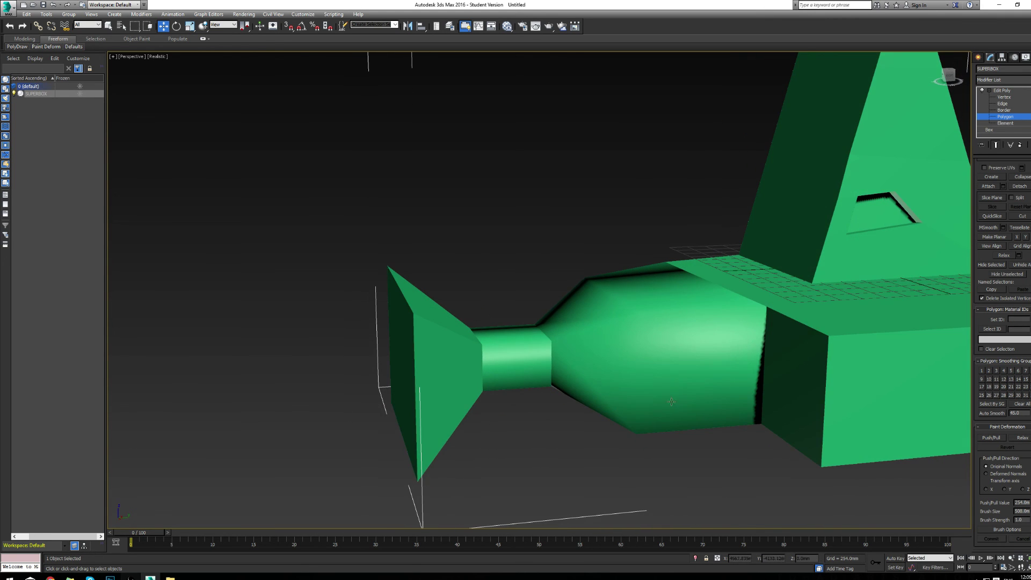
pyautogui.keyDown('alt'); pyautogui.moveTo(673, 352); pyautogui.dragTo(659, 350, button='middle'); pyautogui.keyUp('alt')
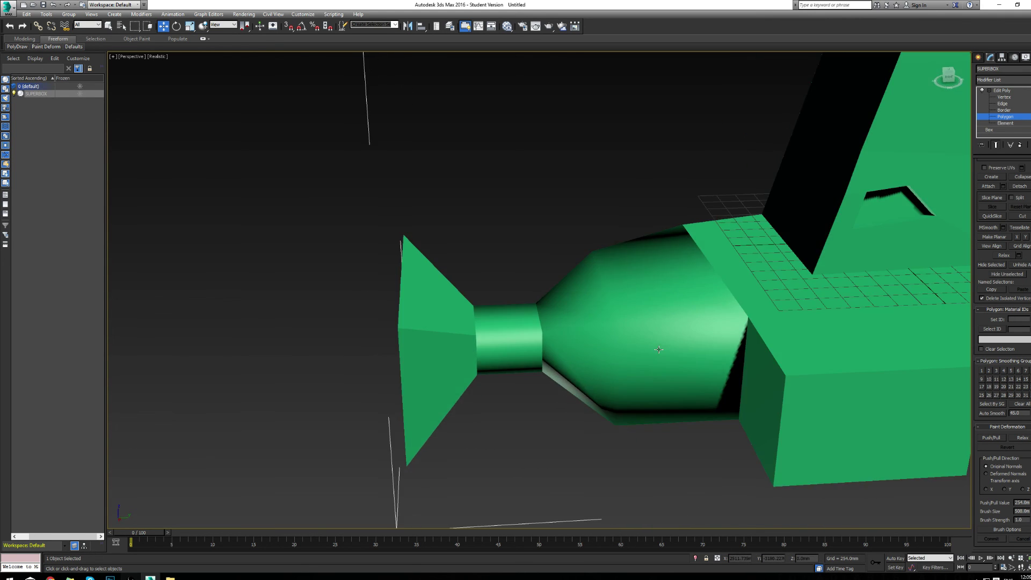
pyautogui.hotkey('ctrl', 'z')
# - Assign smoothing group 3 to the selected polygons of the wing section behind the taper
pyautogui.click(989, 371)
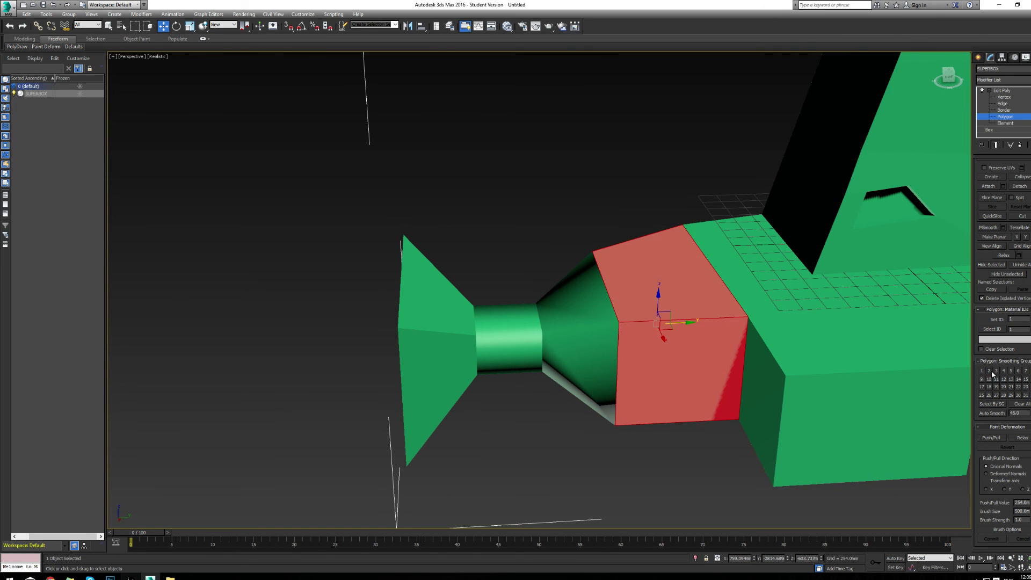
pyautogui.click(996, 373)
pyautogui.click(644, 475)
pyautogui.moveTo(666, 385)
pyautogui.keyDown('alt'); pyautogui.mouseDown(button='middle')
pyautogui.moveTo(651, 396)
pyautogui.moveTo(589, 386)
pyautogui.moveTo(674, 373)
pyautogui.moveTo(731, 405)
pyautogui.moveTo(724, 385)
pyautogui.moveTo(630, 350)
pyautogui.moveTo(631, 395)
pyautogui.mouseUp(button='middle'); pyautogui.keyUp('alt')
# - Select the polygons of the flared end and assign them to a smoothing group so they shade smoothly
pyautogui.scroll(-6, 643, 353)
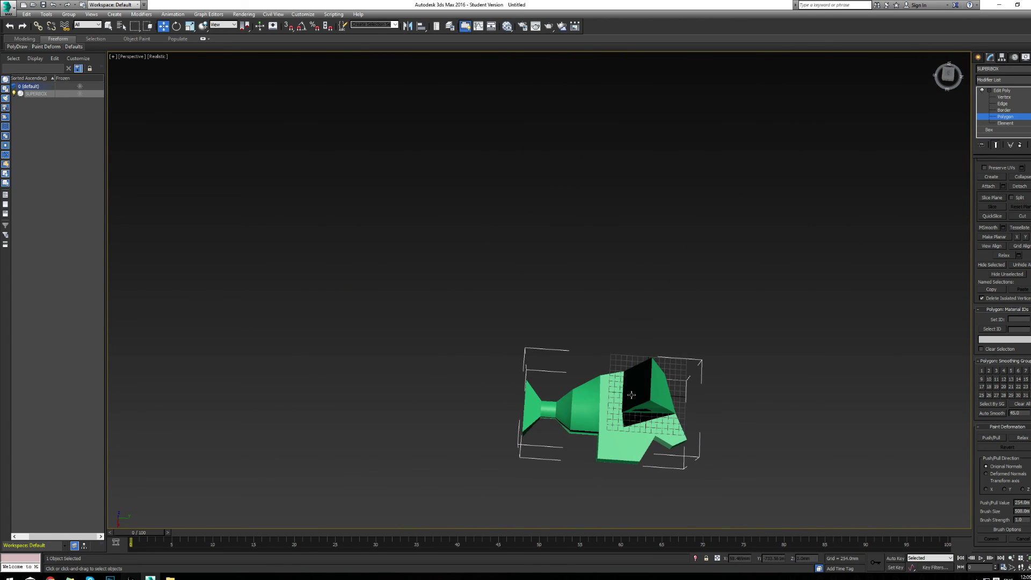
pyautogui.moveTo(578, 424); pyautogui.dragTo(586, 379, button='middle')
pyautogui.scroll(6, 573, 382)
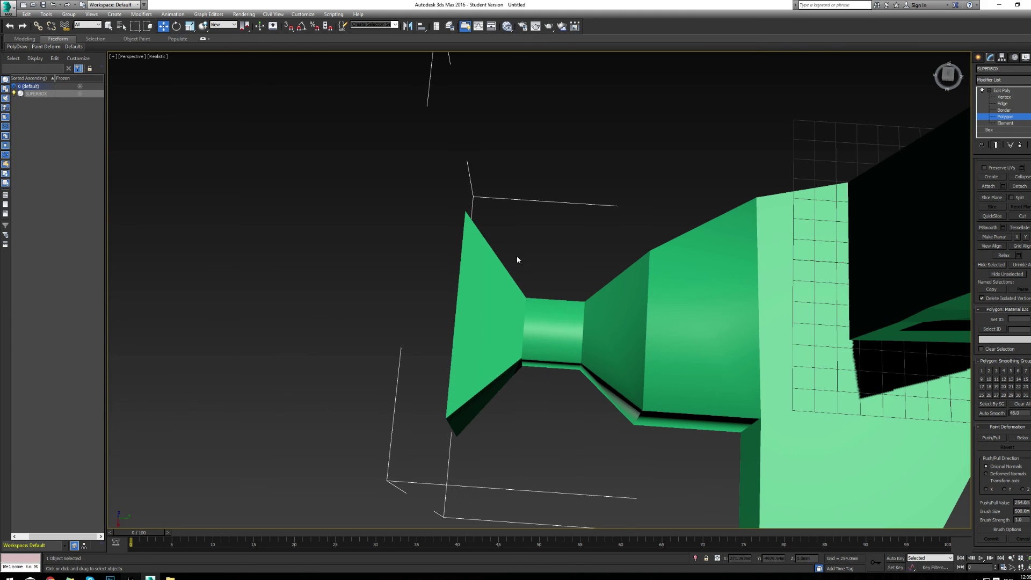
pyautogui.moveTo(498, 205); pyautogui.dragTo(457, 446)
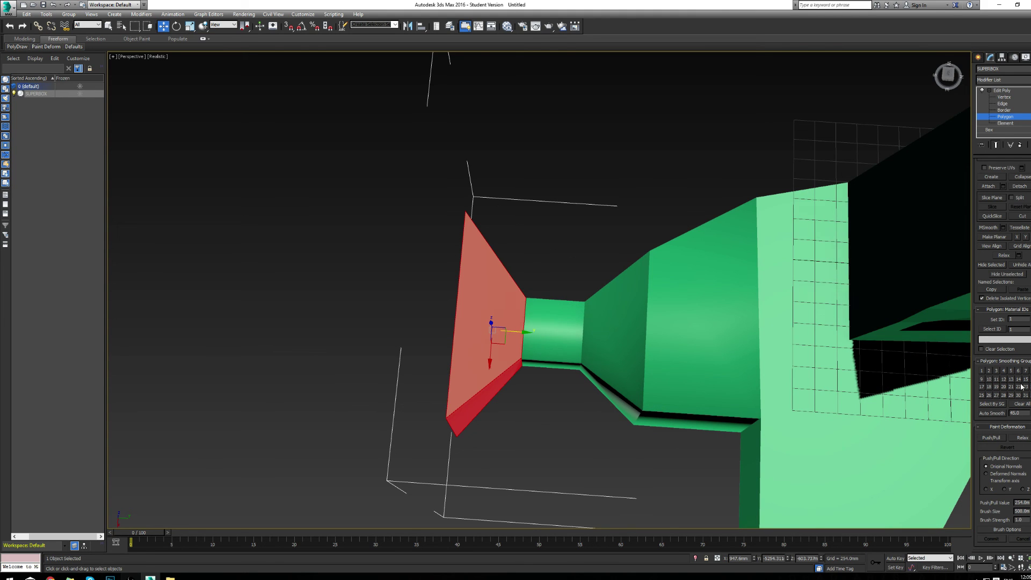
pyautogui.click(647, 207)
pyautogui.keyDown('alt'); pyautogui.moveTo(647, 207); pyautogui.dragTo(548, 388, button='middle'); pyautogui.keyUp('alt')
pyautogui.keyDown('alt'); pyautogui.moveTo(548, 286); pyautogui.dragTo(555, 318, button='middle'); pyautogui.keyUp('alt')
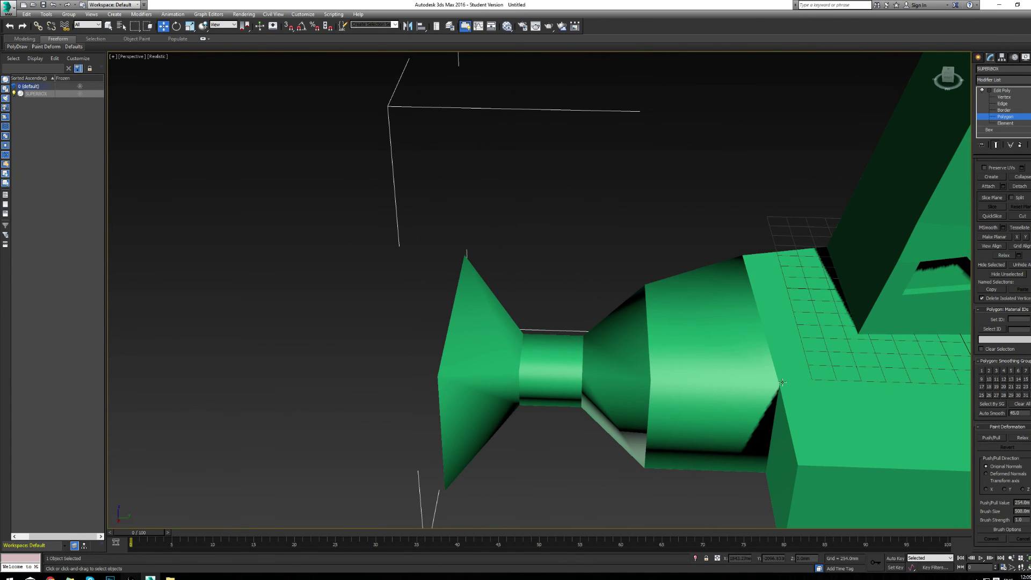
# - Check which smoothing group each section of the wing uses by selecting a polygon on every section in turn, out to the flared end
pyautogui.click(780, 353)
pyautogui.click(671, 349)
pyautogui.click(623, 367)
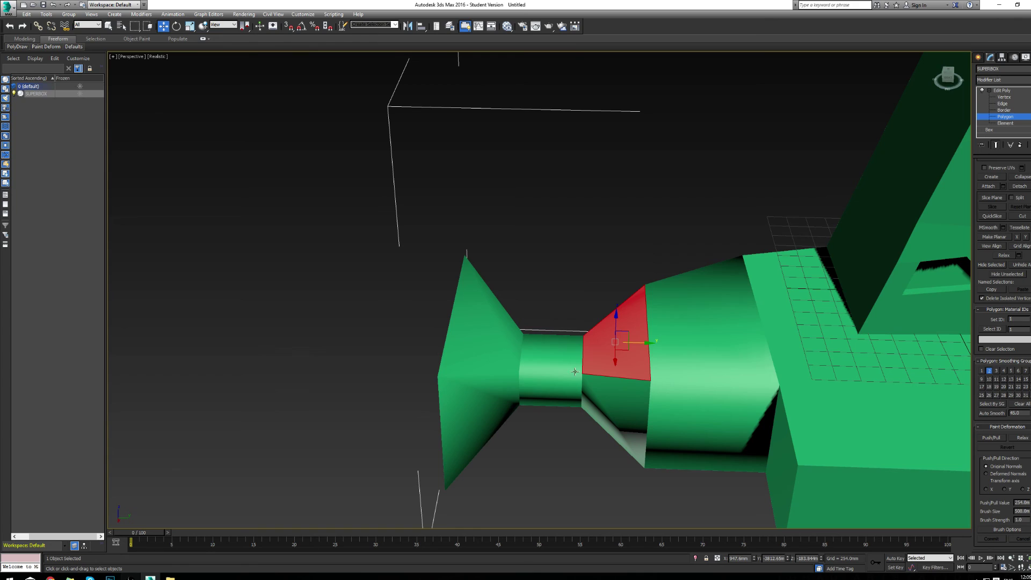
pyautogui.click(540, 359)
pyautogui.click(469, 353)
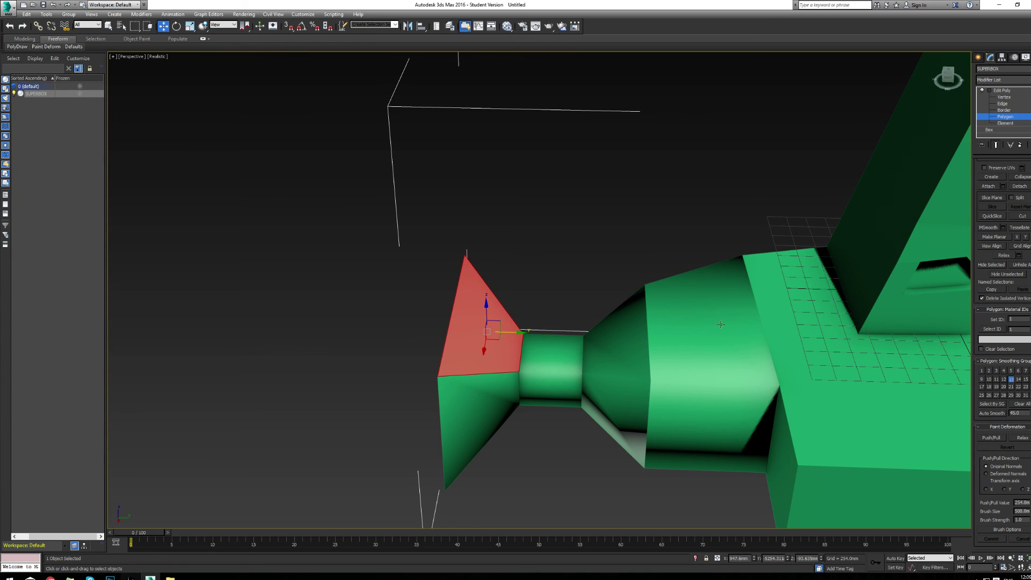
# - Select polygons by smoothing group, first those of group 2 and then those of group 13
pyautogui.click(999, 404)
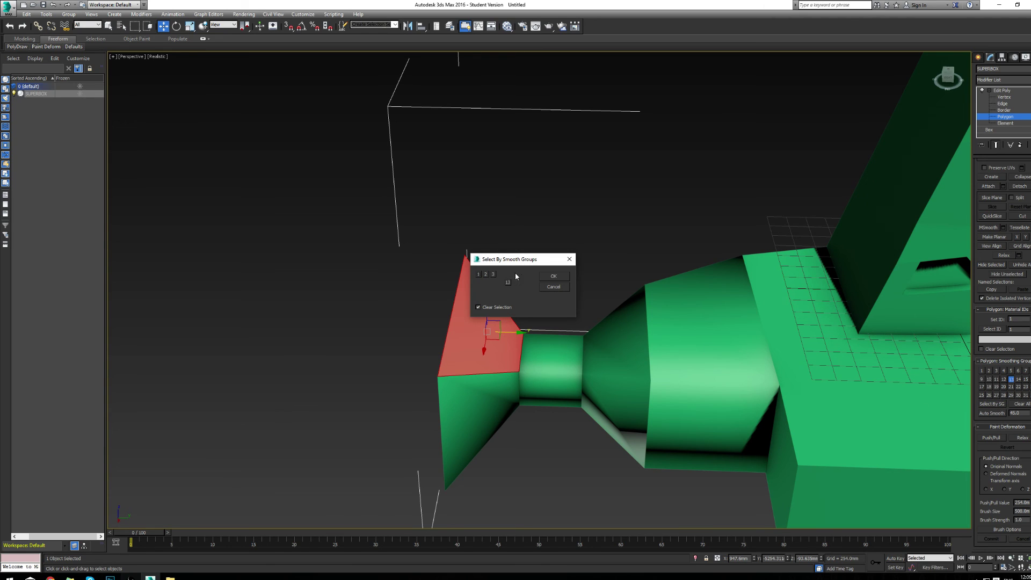
pyautogui.click(486, 275)
pyautogui.click(554, 276)
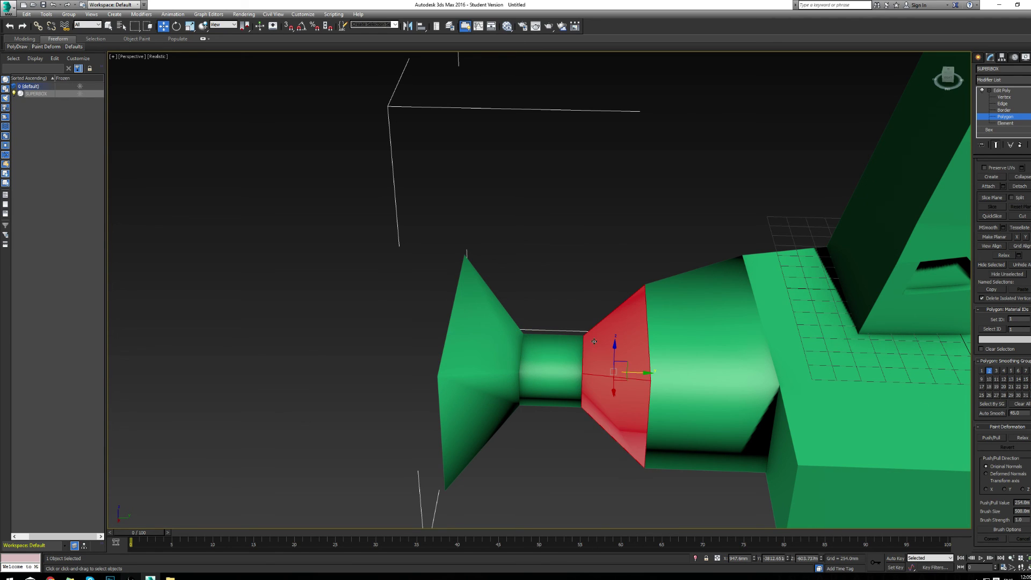
pyautogui.click(991, 404)
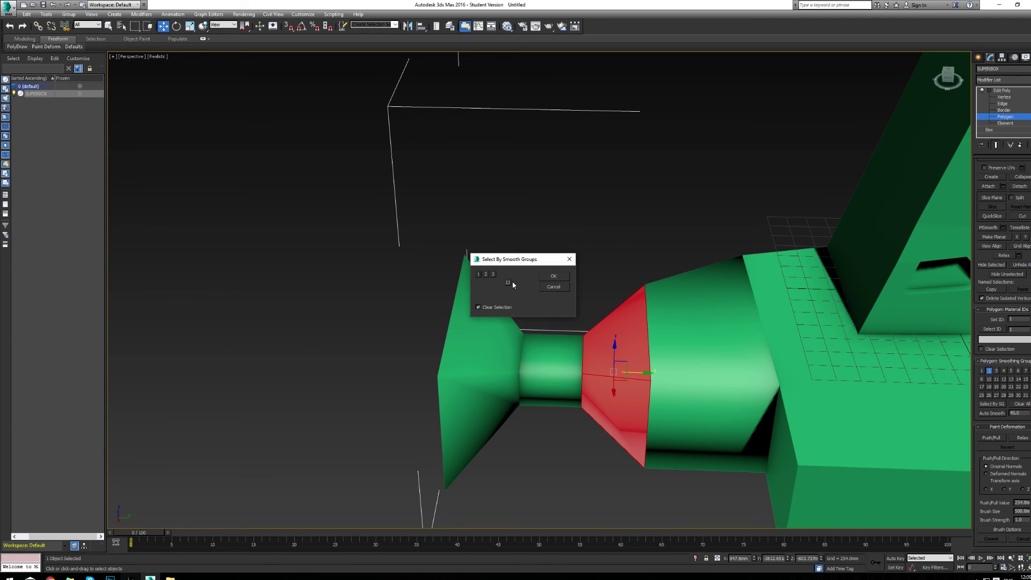
pyautogui.click(553, 276)
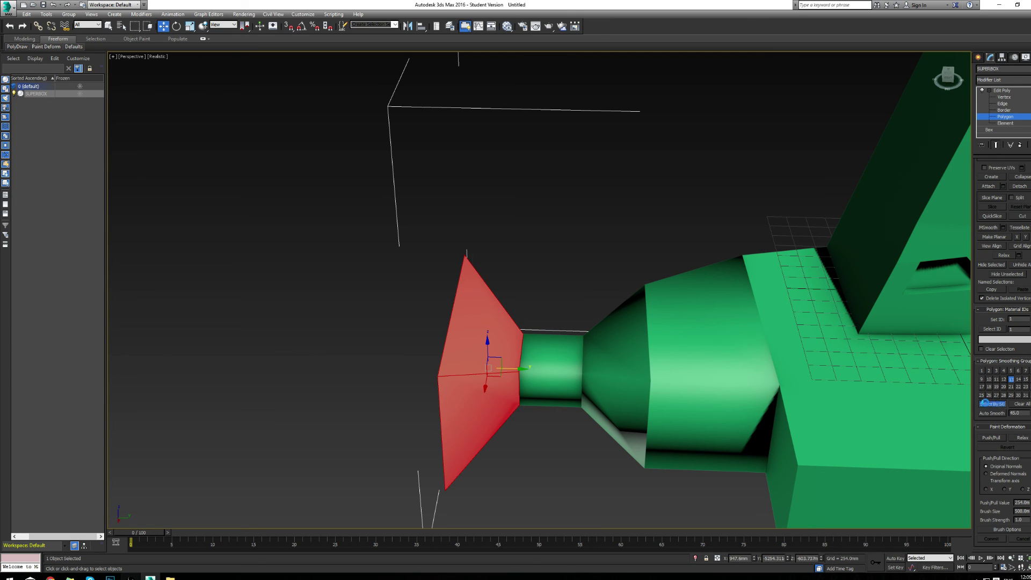
pyautogui.click(992, 403)
pyautogui.click(556, 288)
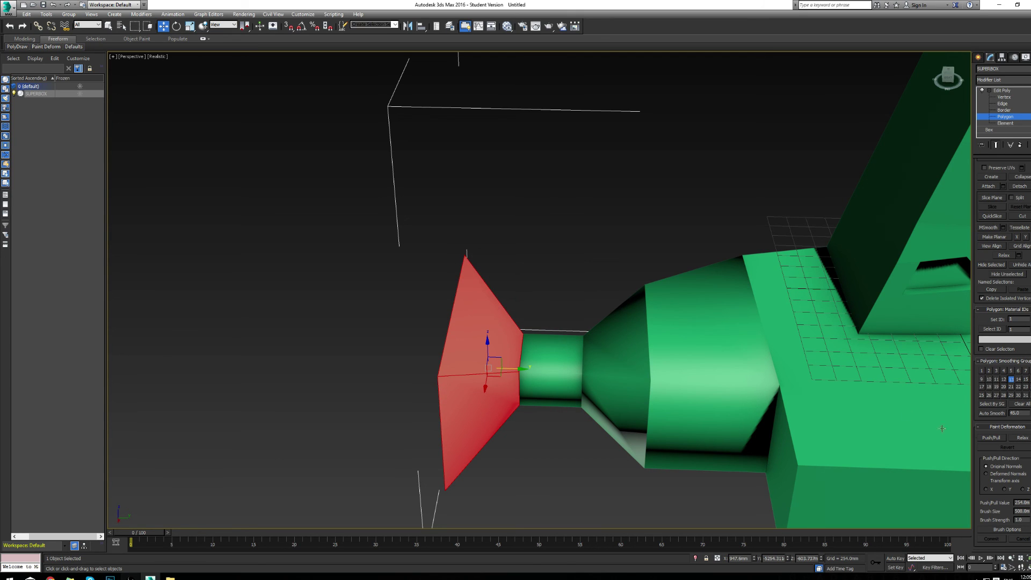
pyautogui.click(992, 413)
pyautogui.keyDown('alt'); pyautogui.moveTo(655, 342); pyautogui.dragTo(748, 335, button='middle'); pyautogui.keyUp('alt')
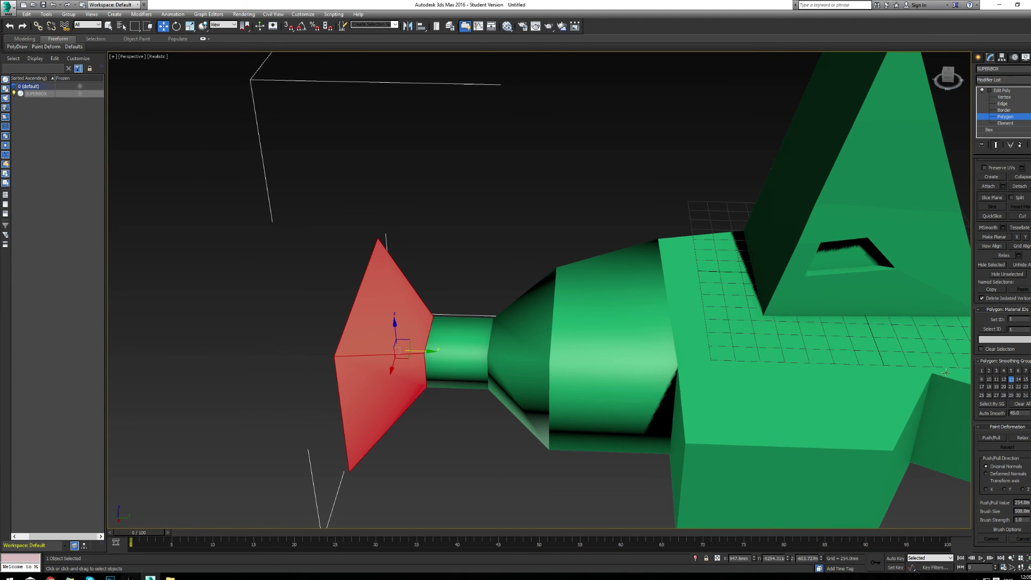
pyautogui.scroll(-5, 428, 253)
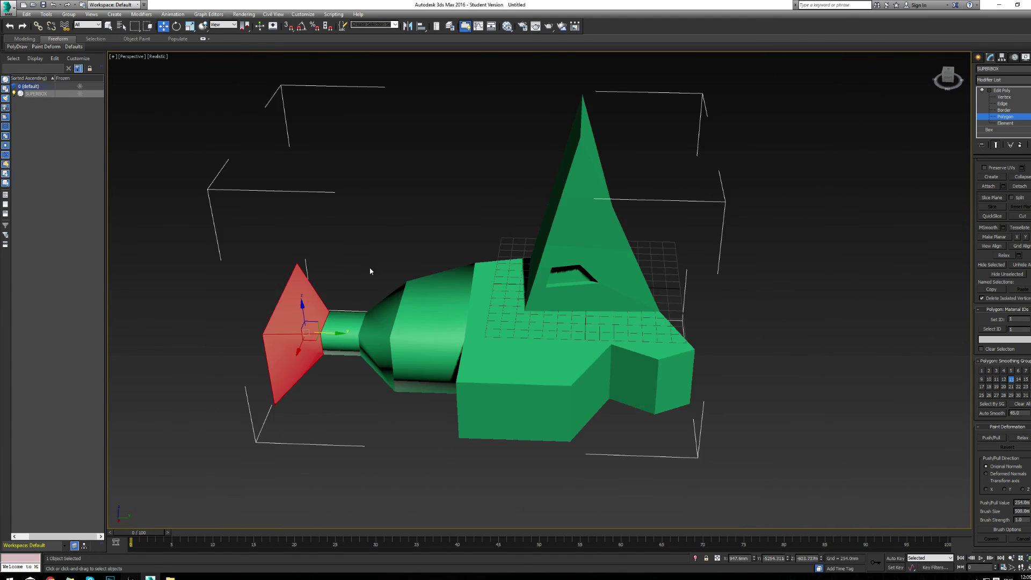
pyautogui.keyDown('alt'); pyautogui.moveTo(467, 279); pyautogui.dragTo(600, 336, button='middle'); pyautogui.keyUp('alt')
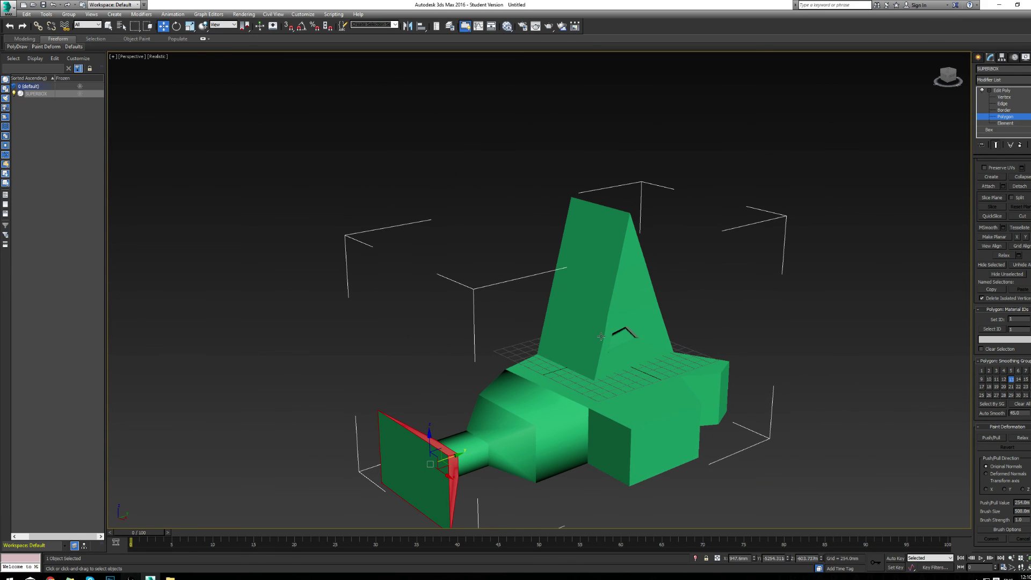